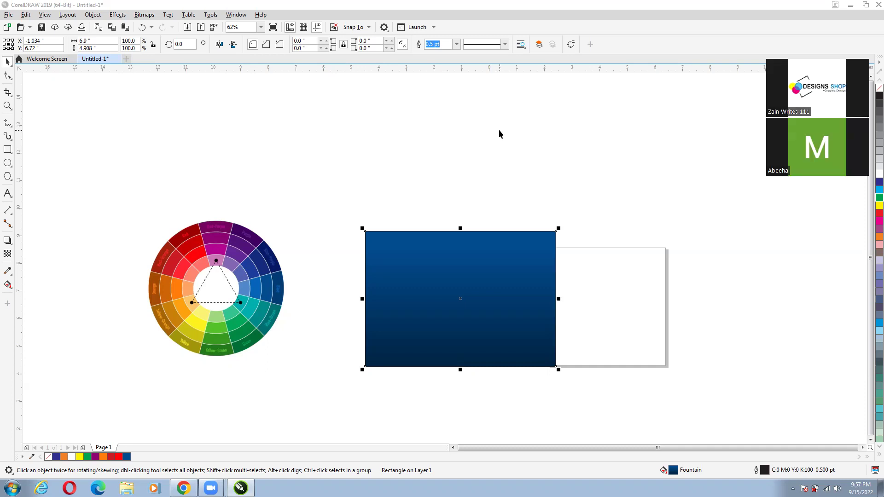
Move the blue gradient rectangle clear of the page and draw a rectangle about 4.9 by 4 inches above the color wheel
drag(458, 266, 413, 226)
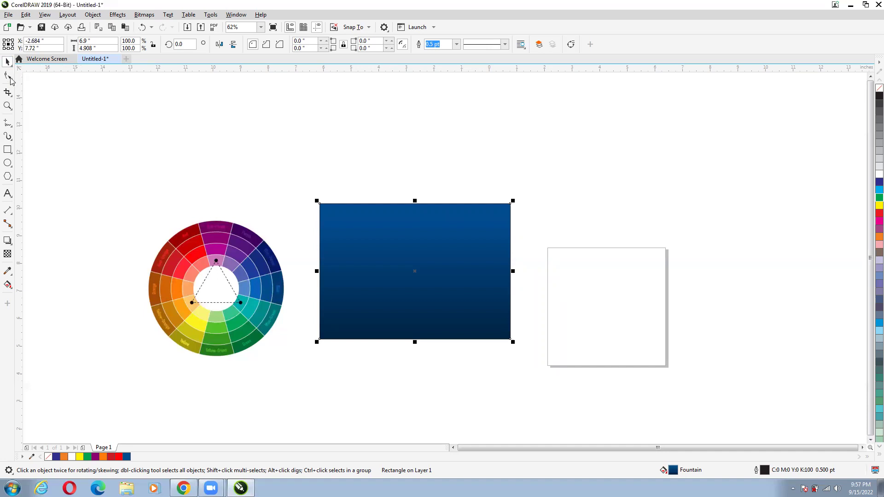
click(7, 149)
drag(157, 94, 292, 205)
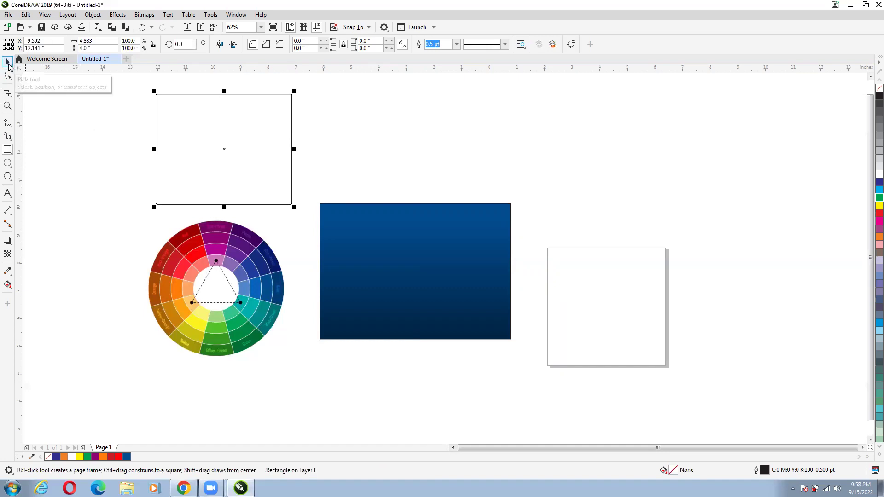
Round the new rectangle's corners by about 0.067 inches with the Shape tool and undo the rounding
click(7, 75)
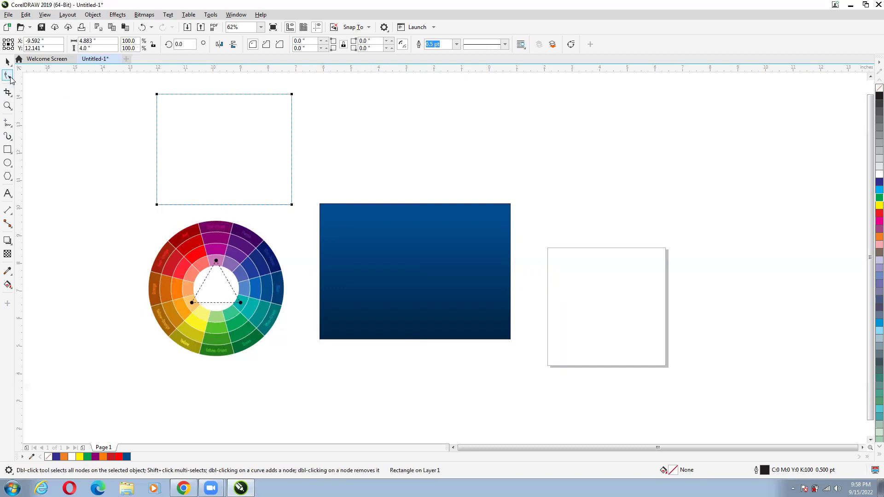
mouse_move(157, 94)
mouse_down()
mouse_move(189, 138)
mouse_move(157, 117)
mouse_move(181, 146)
mouse_move(164, 131)
mouse_move(160, 142)
mouse_move(162, 94)
mouse_up()
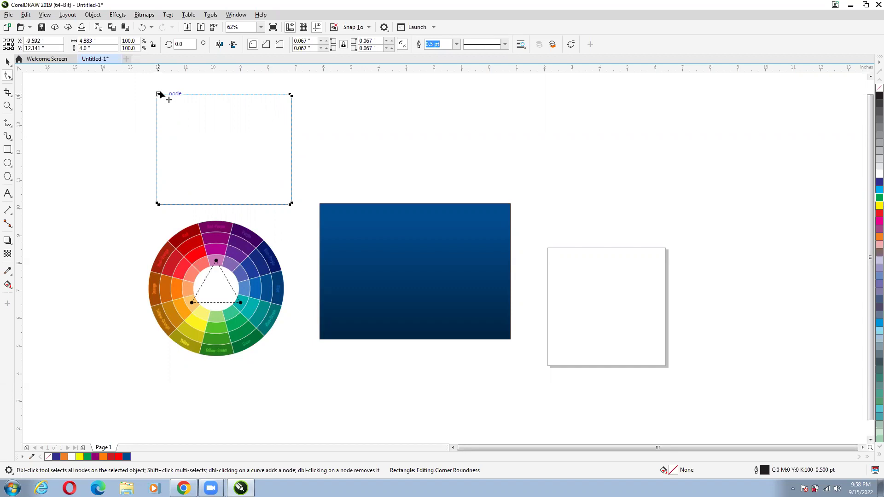
key(ctrl+z)
key(ctrl+z)
key(ctrl+shift+z)
key(ctrl+shift+z)
key(ctrl+z)
key(ctrl+z)
Convert the new rectangle to curves and move its two upper corner nodes down to form a shallow, slanted quadrilateral
right_click(219, 133)
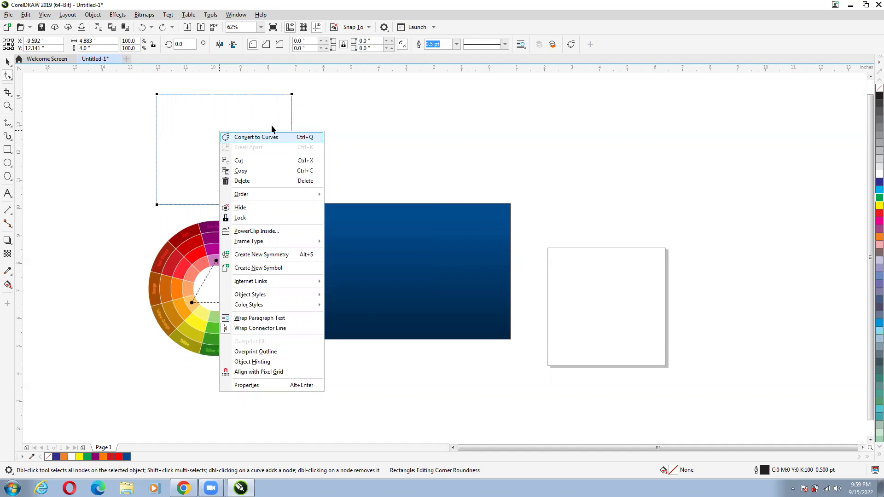
click(266, 138)
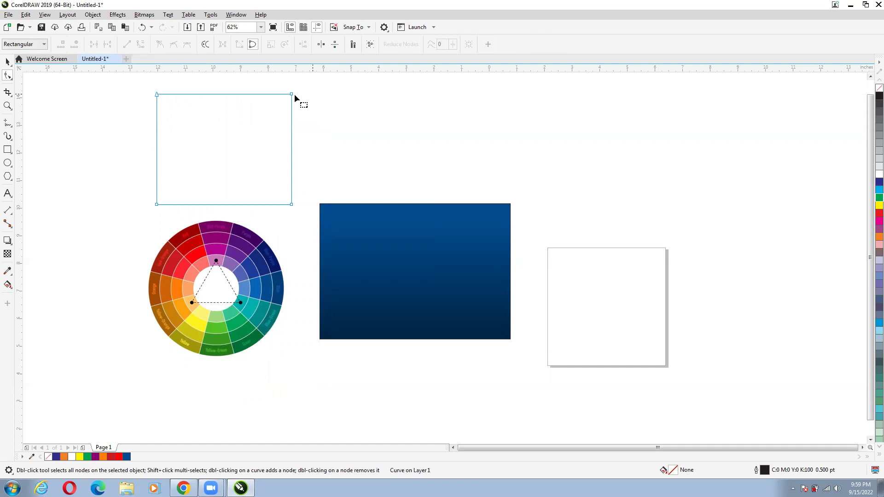
drag(292, 94, 313, 81)
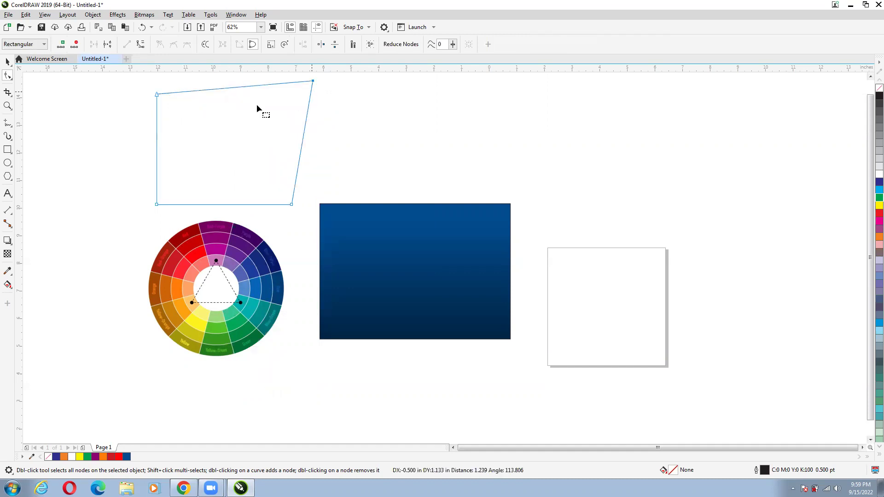
drag(156, 95, 157, 187)
drag(313, 82, 303, 174)
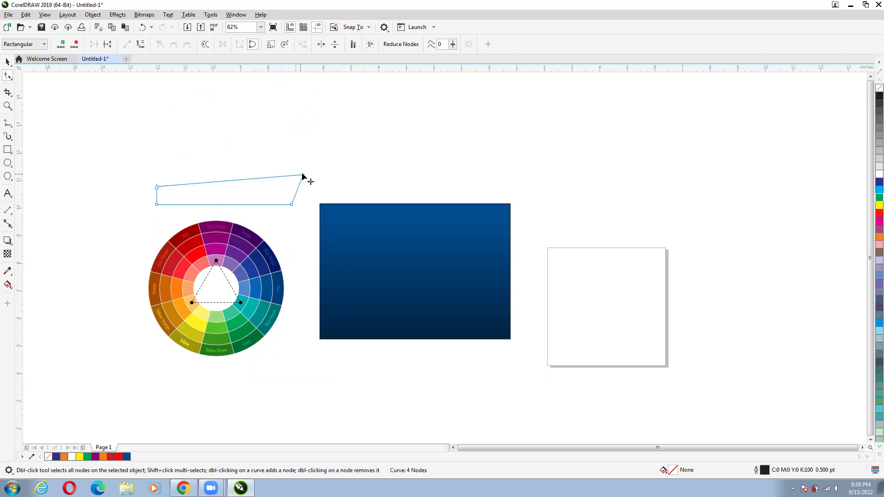
drag(303, 175, 299, 184)
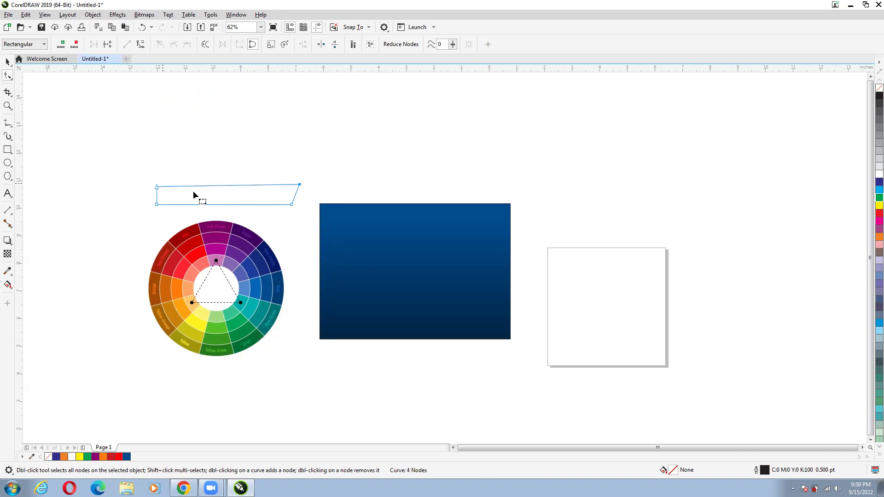
Add a node at the middle of the shape's upper edge, raise it into a peak, and pull the lower corner nodes down
click(230, 185)
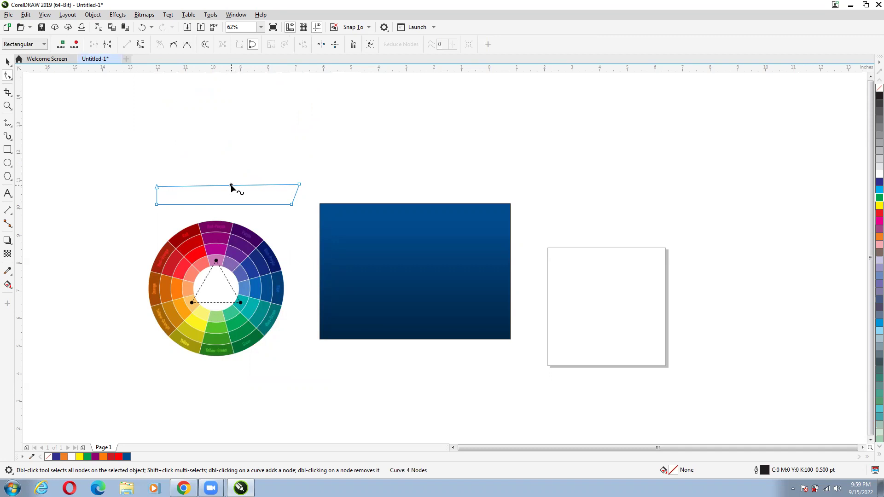
double_click(231, 185)
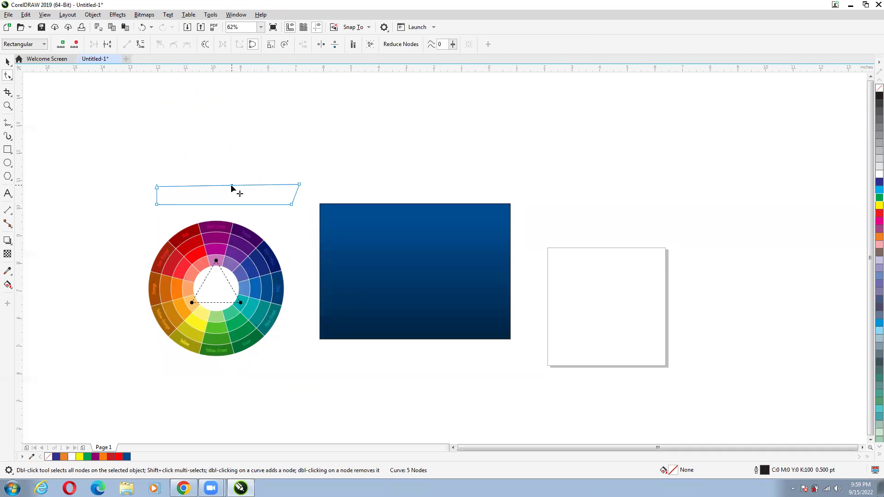
drag(231, 186, 229, 131)
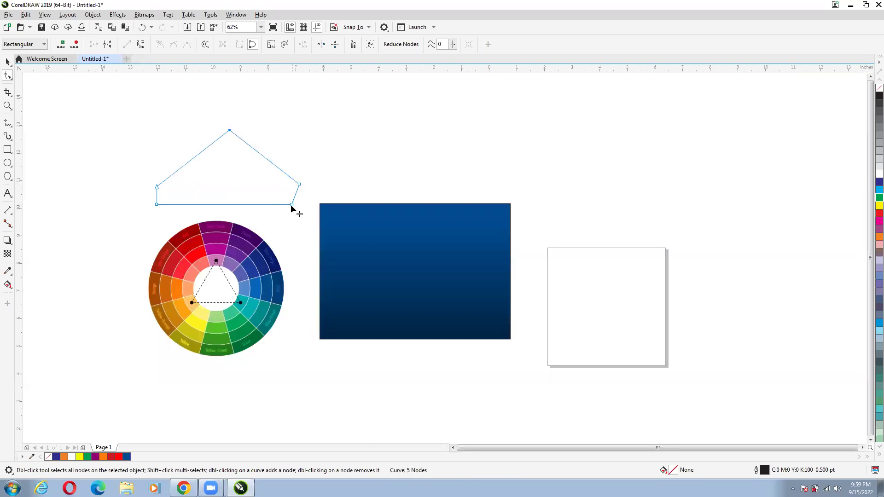
drag(156, 204, 158, 191)
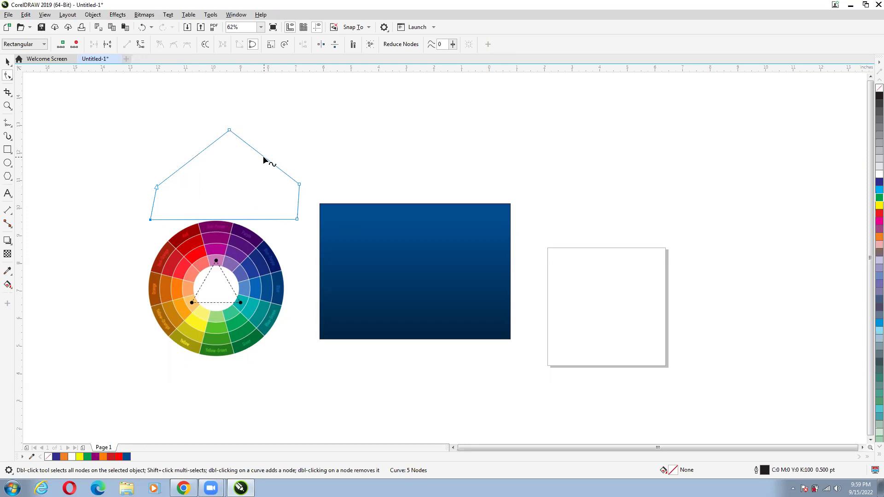
Add a node on the slope right of the peak, pull it outward, and stretch the right corner node over the blue rectangle
drag(265, 159, 309, 119)
click(300, 184)
drag(387, 186, 386, 182)
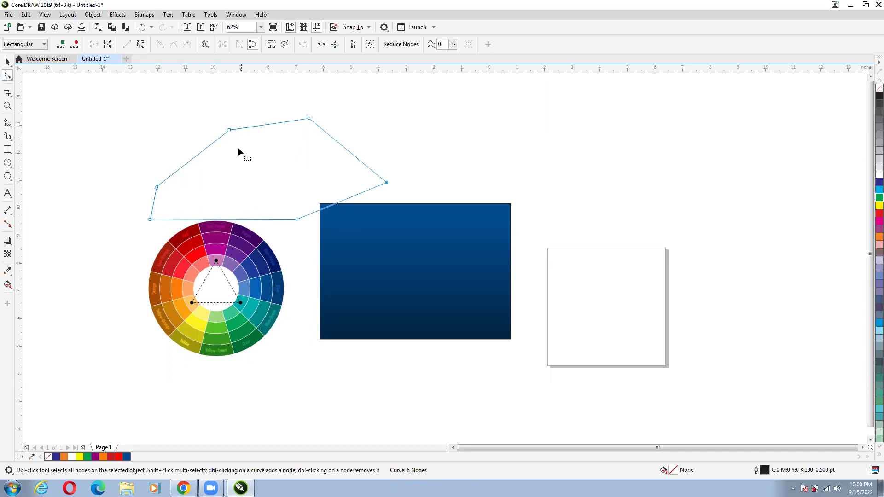
Convert the shape's upper-left sloping segment to a curve and bow it outward
click(195, 158)
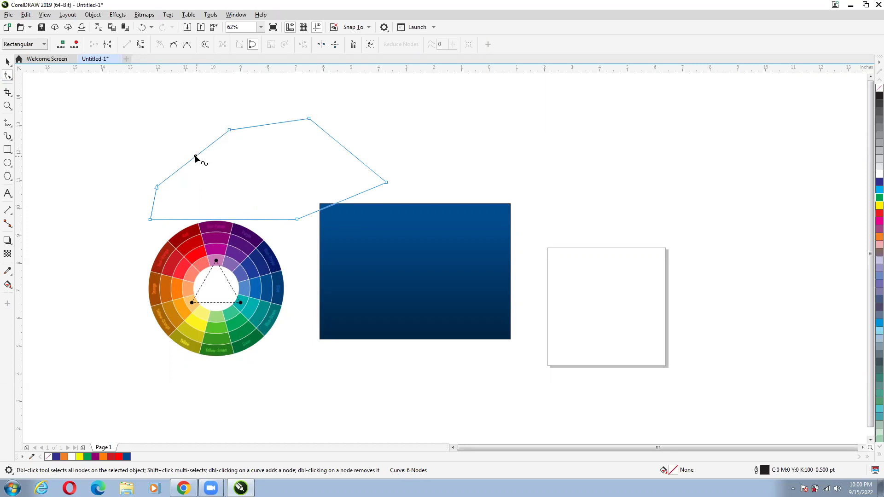
click(141, 45)
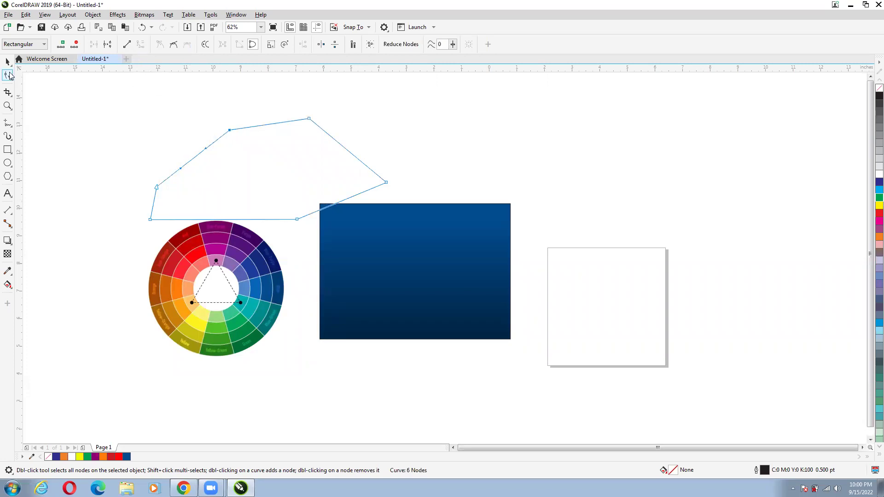
key(ctrl+z)
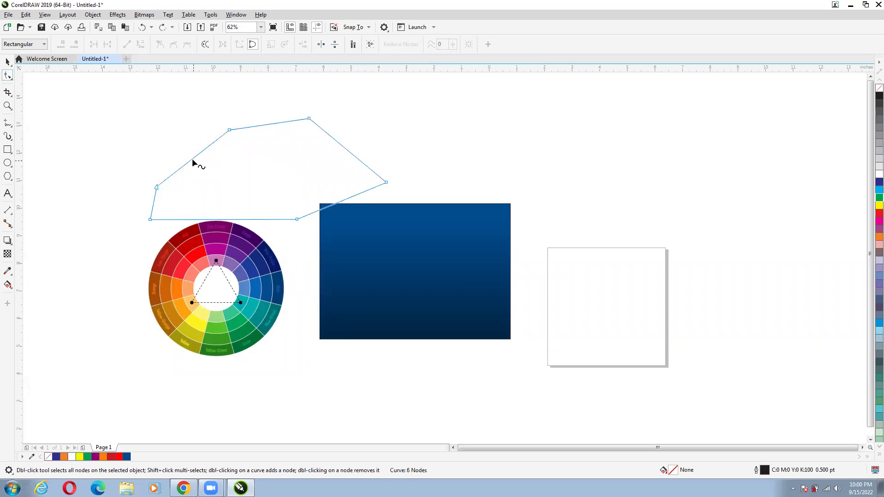
click(191, 159)
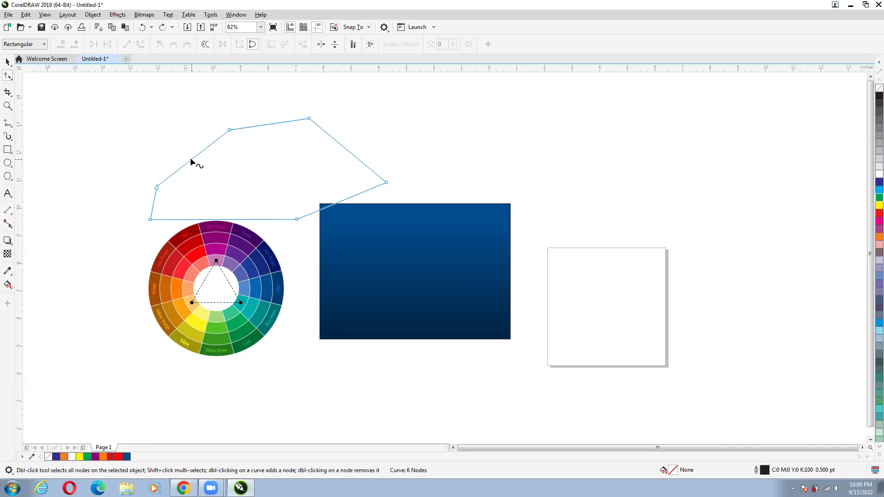
click(140, 45)
mouse_move(180, 149)
mouse_down()
mouse_move(173, 137)
mouse_move(212, 186)
mouse_move(190, 181)
mouse_move(185, 142)
mouse_up()
Convert the segment along the shape's upper edge to a curve and bow it upward into a hump
click(271, 123)
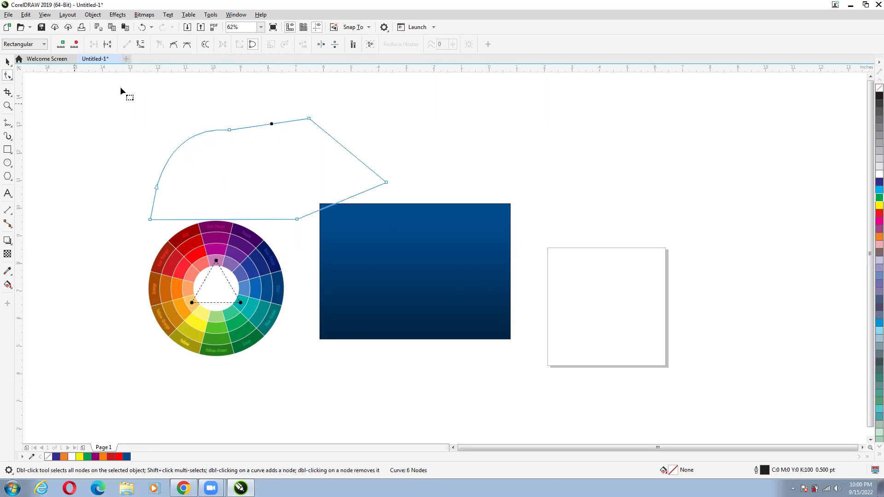
click(140, 44)
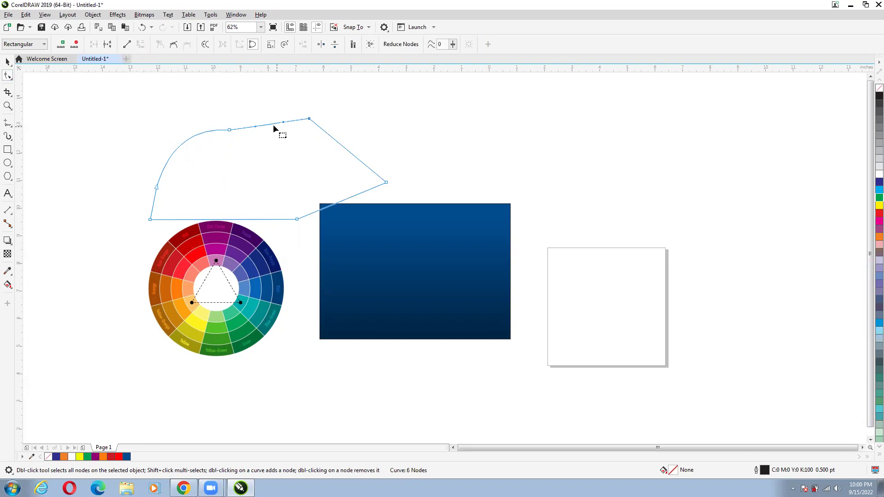
drag(271, 124, 269, 104)
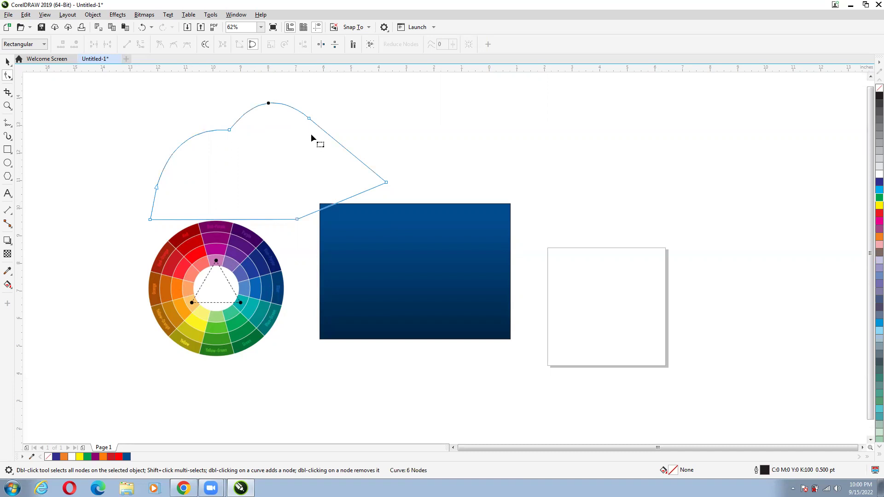
Pull the shape's right corner node inward, convert the segment above it to a curve, and bow that segment outward
drag(387, 183, 318, 191)
click(313, 152)
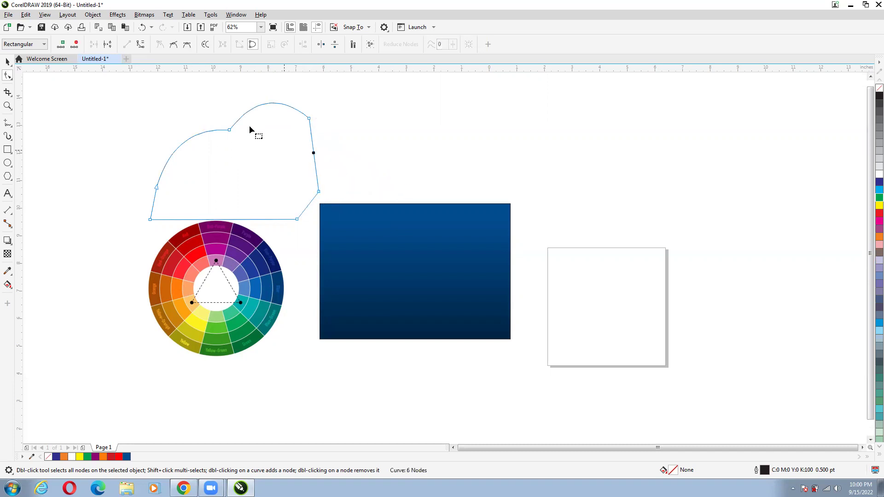
click(141, 44)
drag(314, 160, 341, 152)
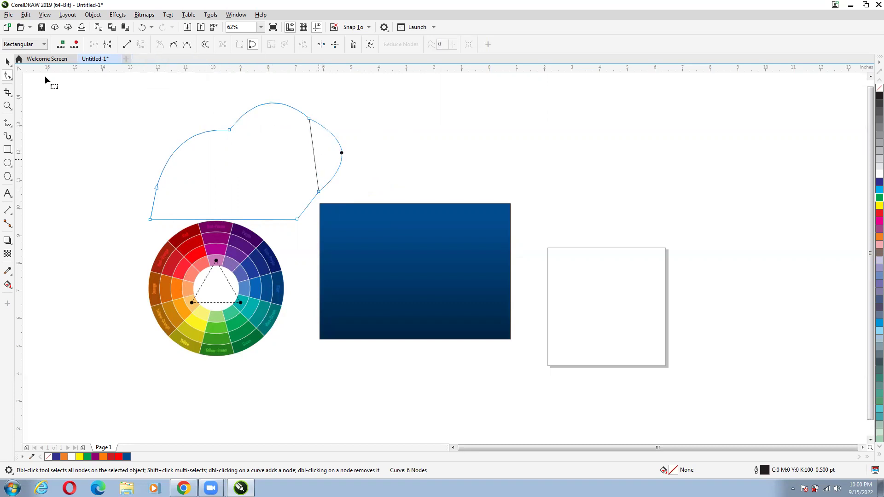
Convert the shape's lower edge to a curve and bow it downward over the color wheel
click(234, 219)
drag(236, 221, 233, 221)
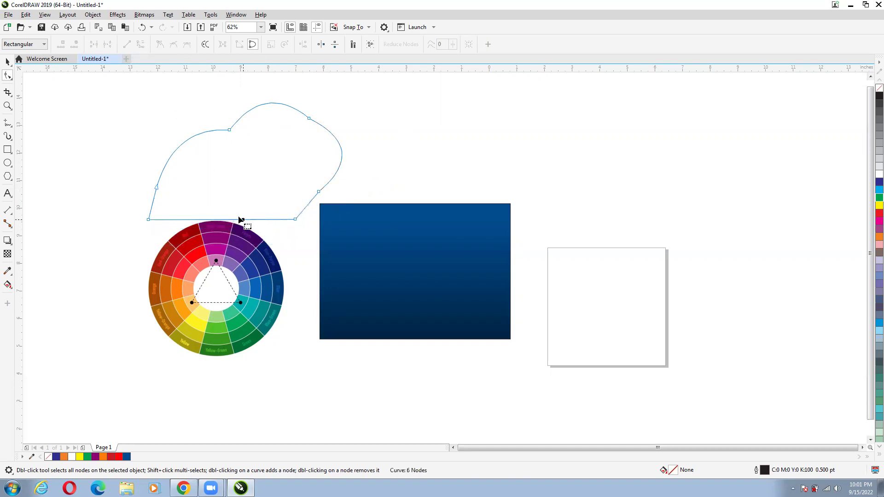
click(140, 44)
drag(237, 221, 226, 248)
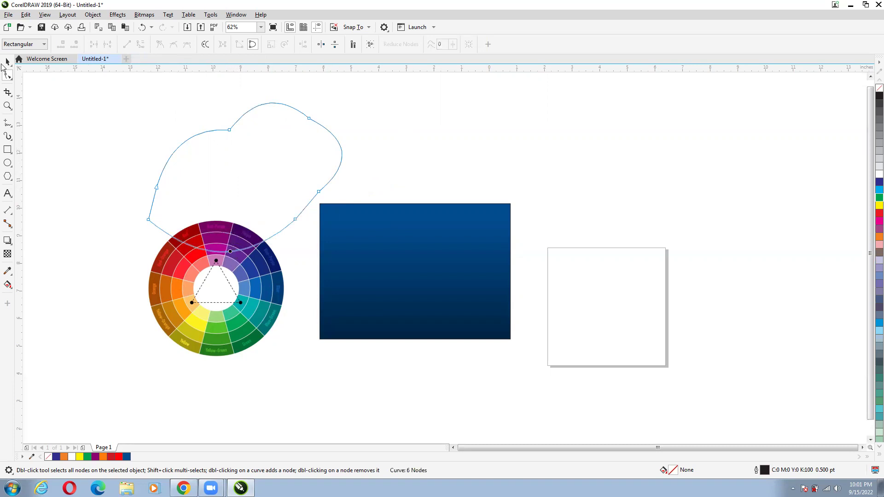
Move the curved shape away from the color wheel with the Pick tool and delete it
click(7, 61)
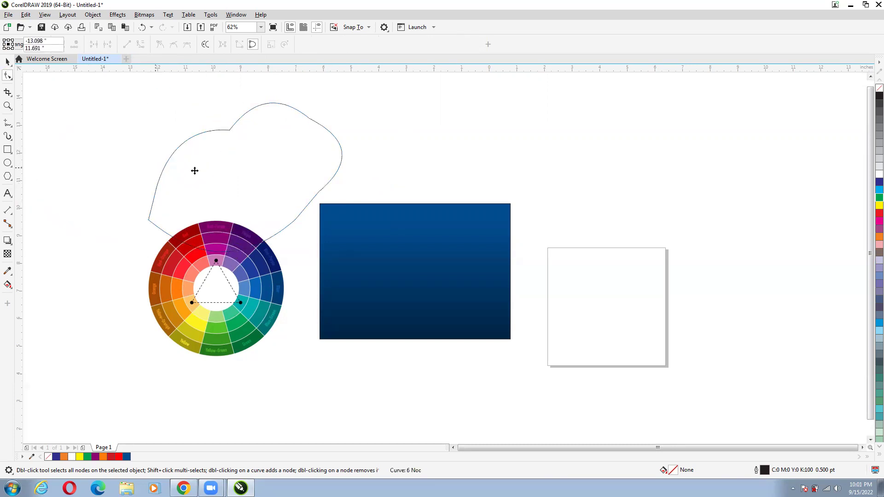
drag(194, 169, 76, 154)
click(7, 63)
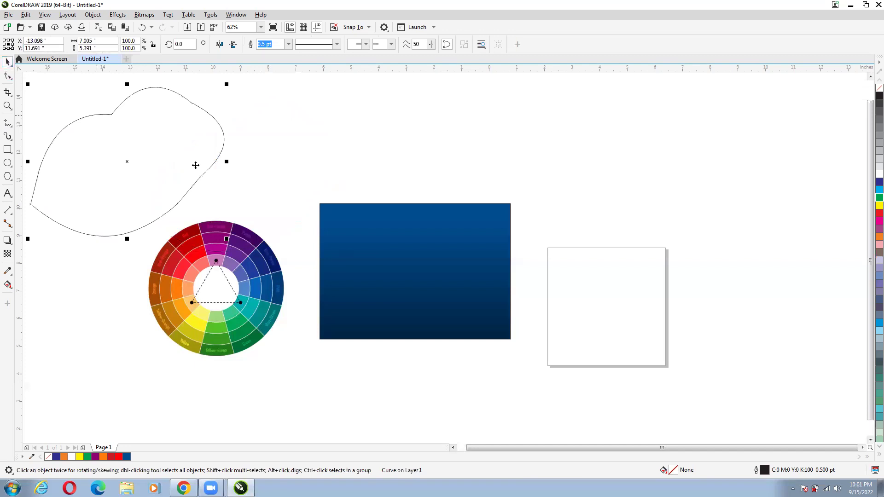
key(Delete)
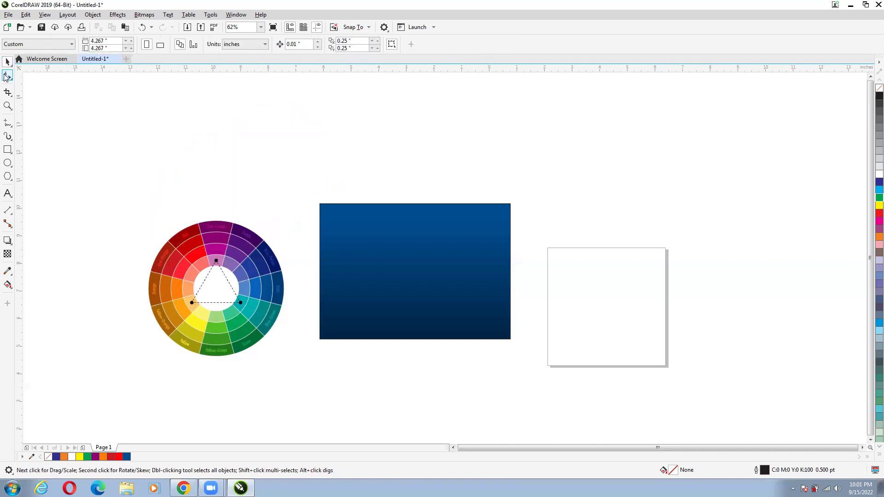
Select the blue gradient rectangle for node editing and check whether its object commands offer Convert to Curves
click(363, 248)
click(7, 76)
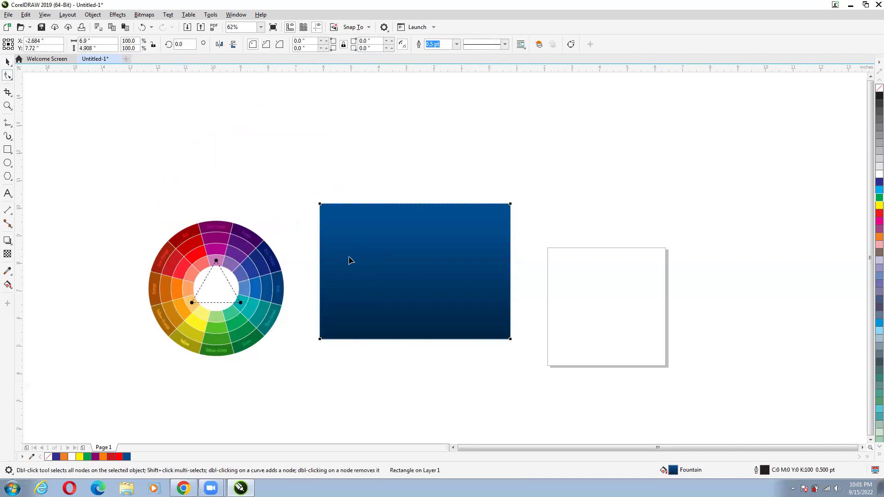
right_click(360, 232)
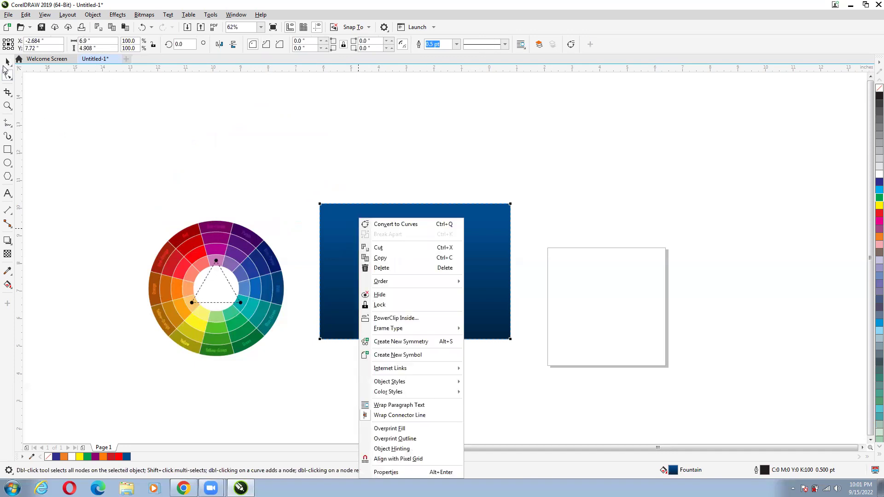
key(Escape)
Select the color wheel bitmap for node editing and check which object commands are available for it
key(Tab)
click(8, 62)
click(8, 76)
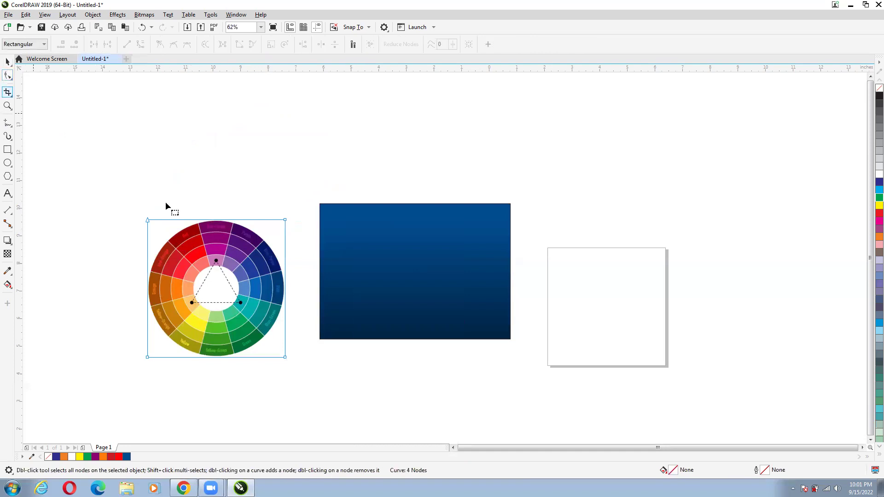
right_click(177, 256)
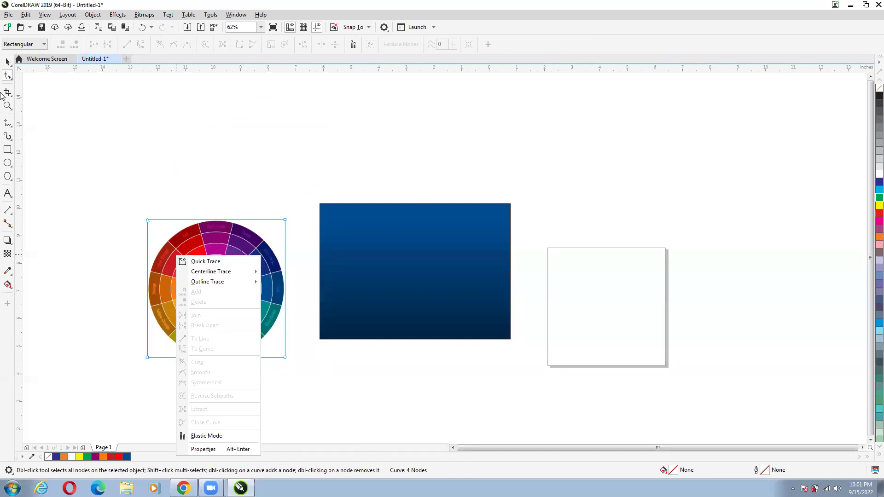
Move the color wheel bitmap up and to the left, and undo the move
click(7, 62)
key(ctrl+z)
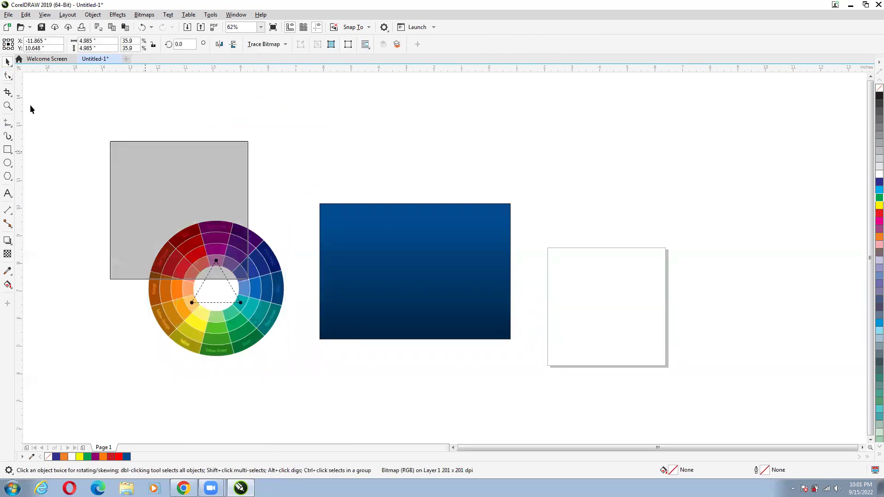
click(7, 75)
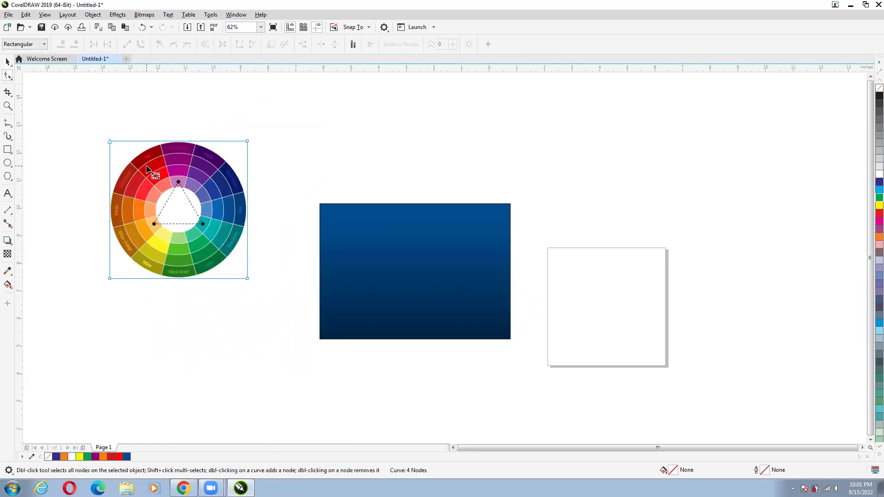
key(ctrl+z)
Check the node-editing commands offered for the color wheel bitmap and move the bitmap up and to the left with the Pick tool
right_click(176, 228)
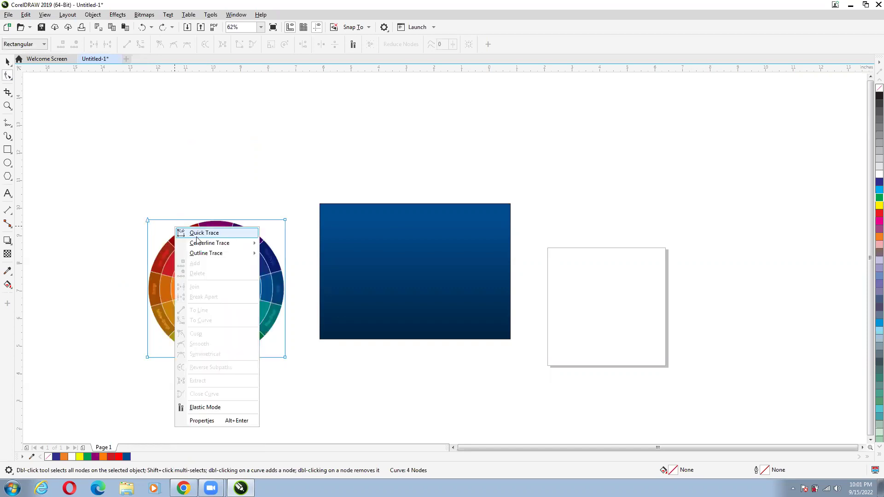
click(7, 62)
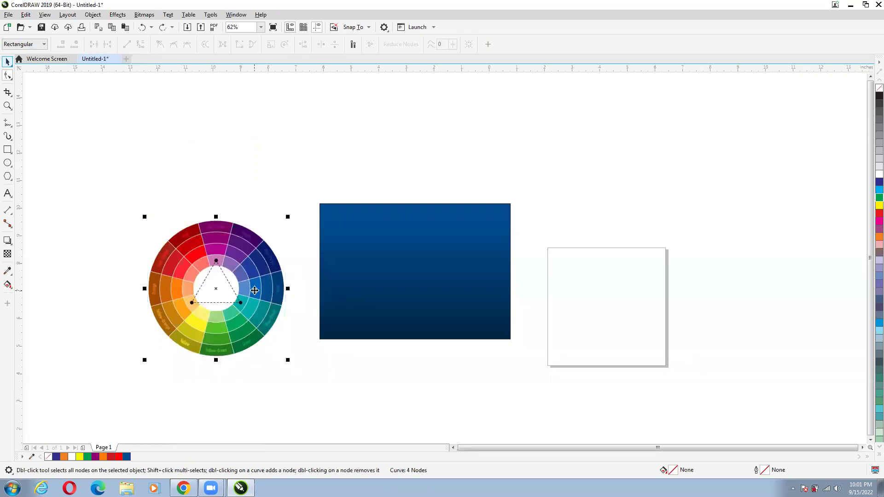
key(ctrl+shift+z)
click(116, 106)
Draw a rectangle about 4.03 by 3.7 inches above the color wheel and blue rectangle, and fill it with C40 M40 Y0 K60 purple-gray
key(F6)
drag(210, 98, 322, 199)
key(space)
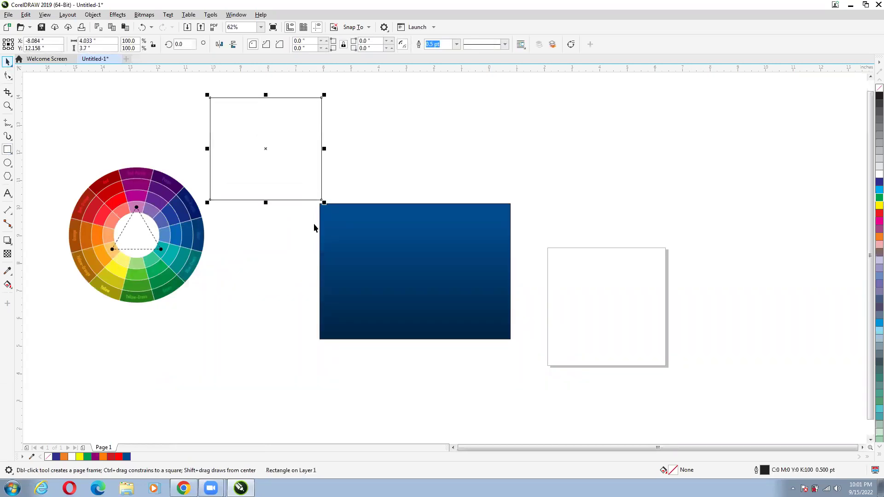
key(space)
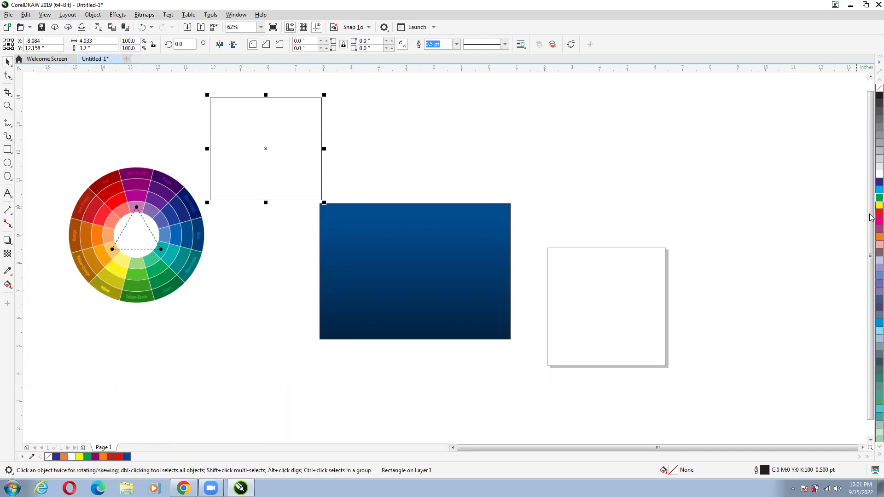
click(879, 306)
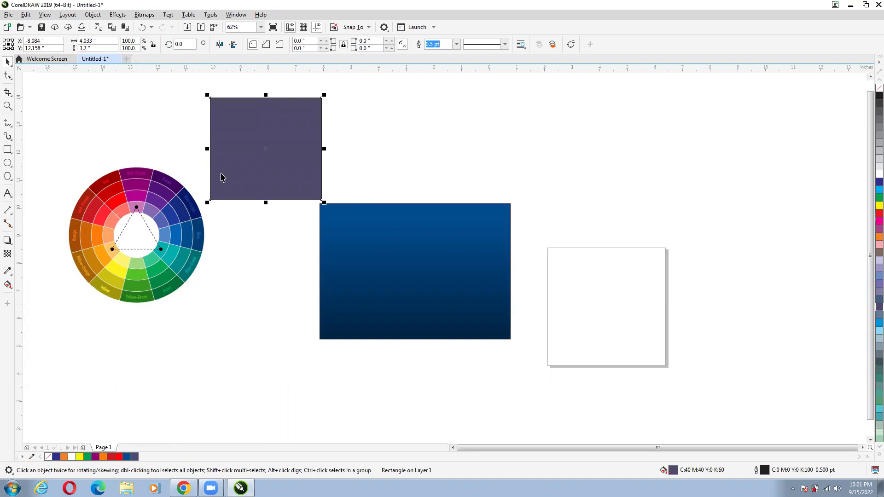
Open the purple rectangle's object commands with the Shape tool active and PowerClip it inside the blue gradient rectangle
click(8, 76)
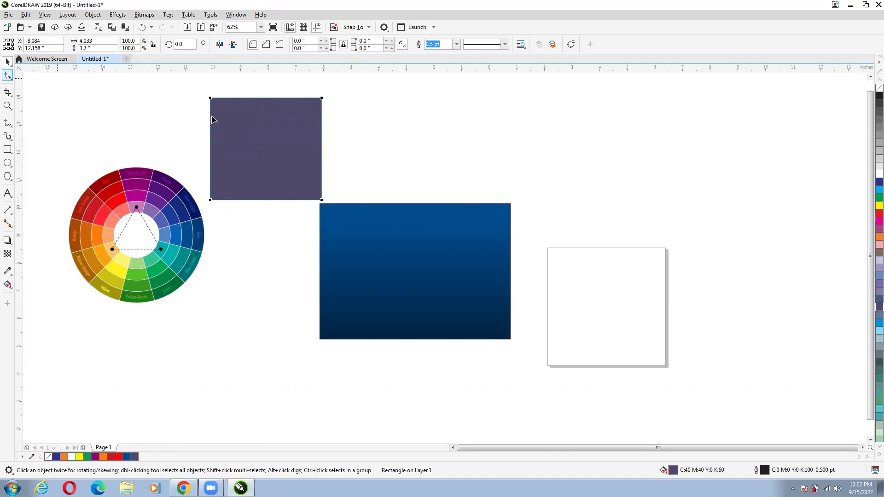
right_click(255, 128)
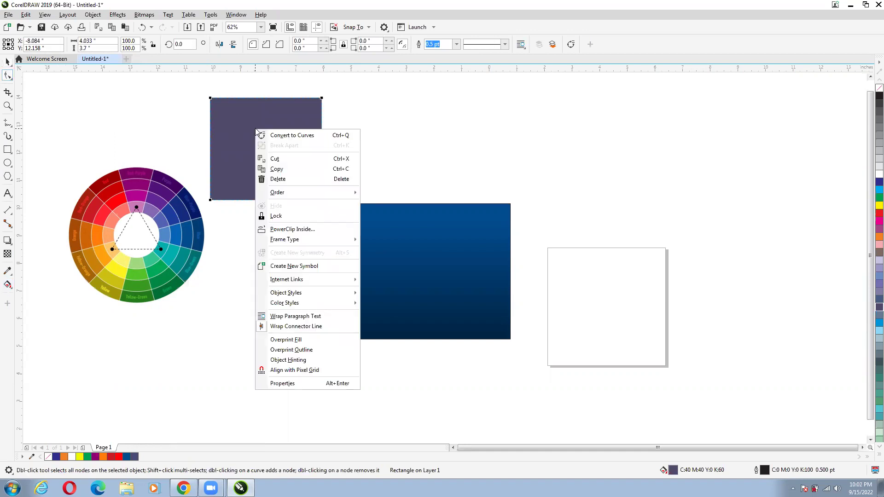
click(300, 229)
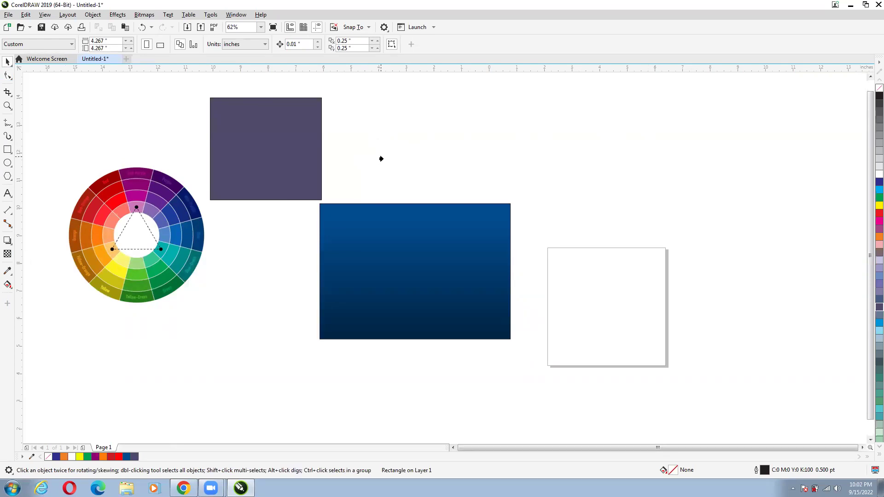
click(398, 248)
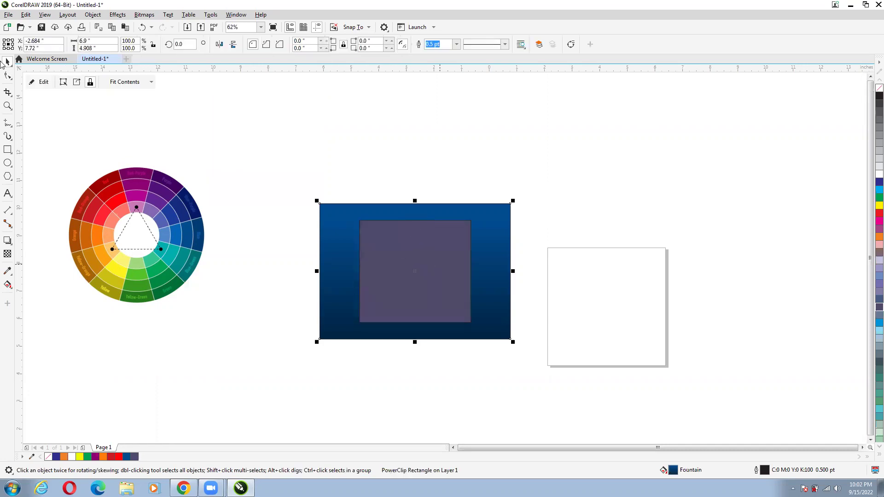
Enter the PowerClip's contents to view the purple rectangle inside its frame, and return to the drawing
click(42, 83)
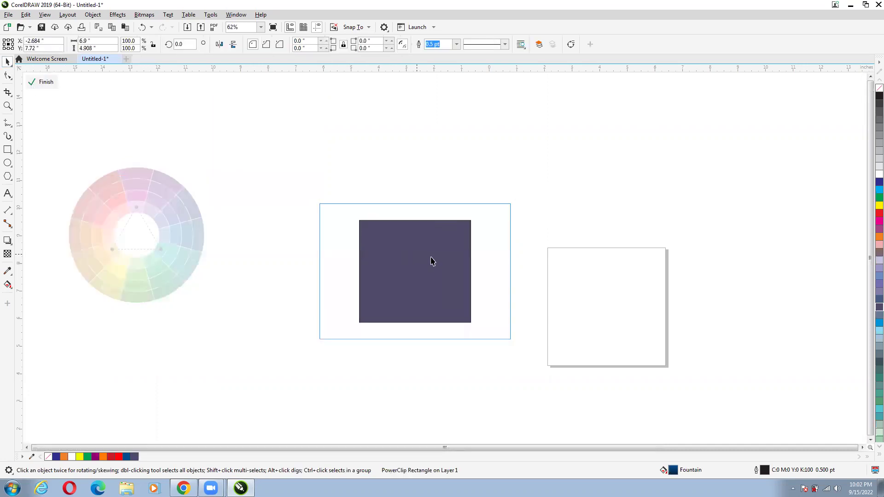
mouse_move(411, 261)
mouse_down()
mouse_move(460, 288)
mouse_move(409, 268)
mouse_up()
ctrl+click(361, 254)
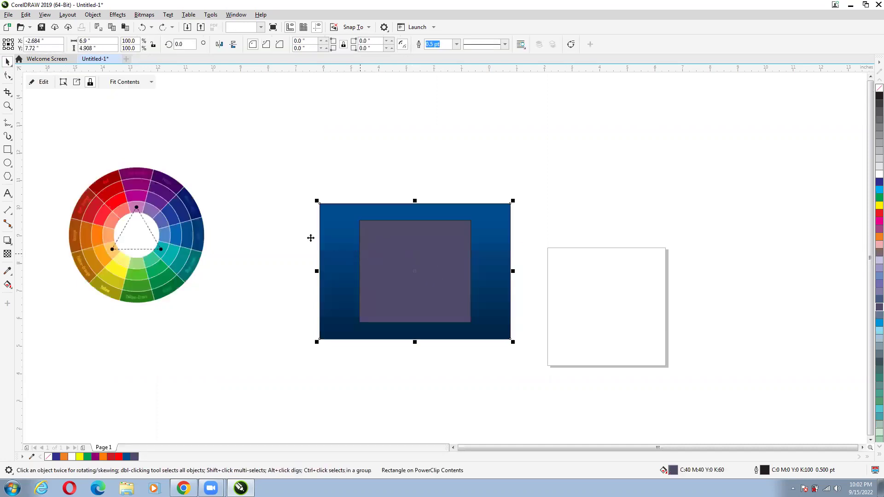
click(479, 222)
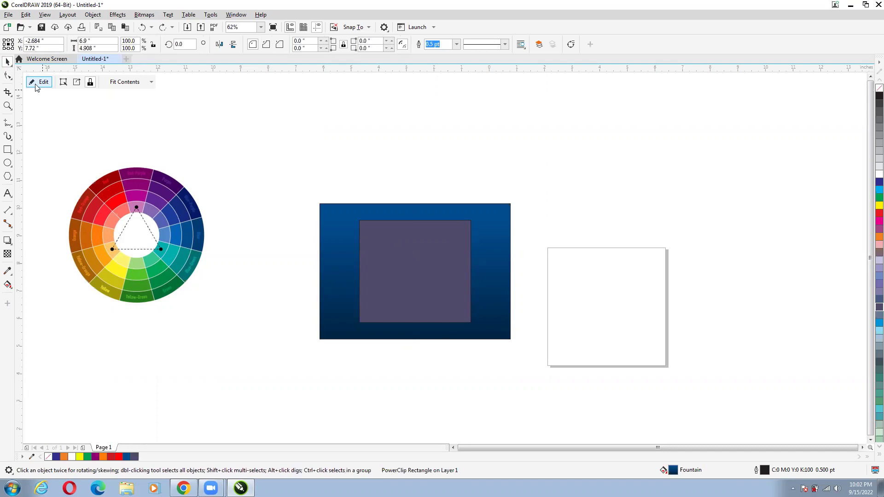
Edit the PowerClip's contents, moving the purple rectangle so it overhangs the frame's lower-right corner, and finish editing
click(37, 83)
drag(414, 258, 493, 283)
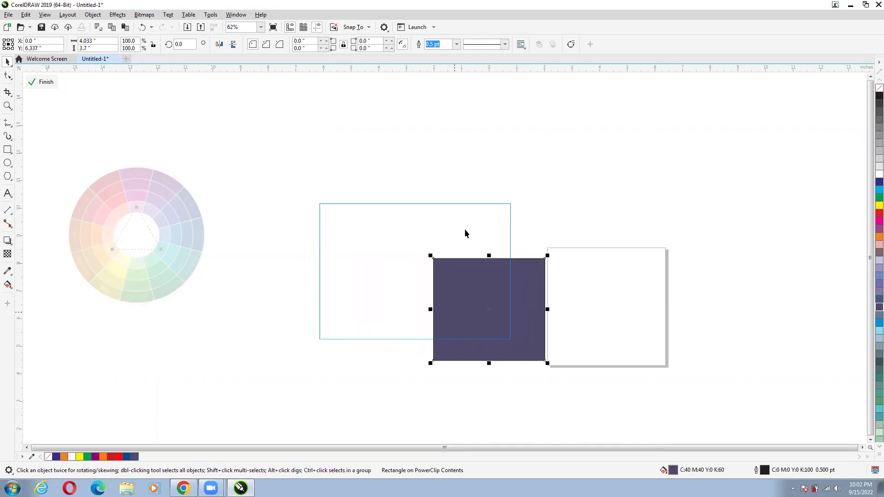
click(44, 82)
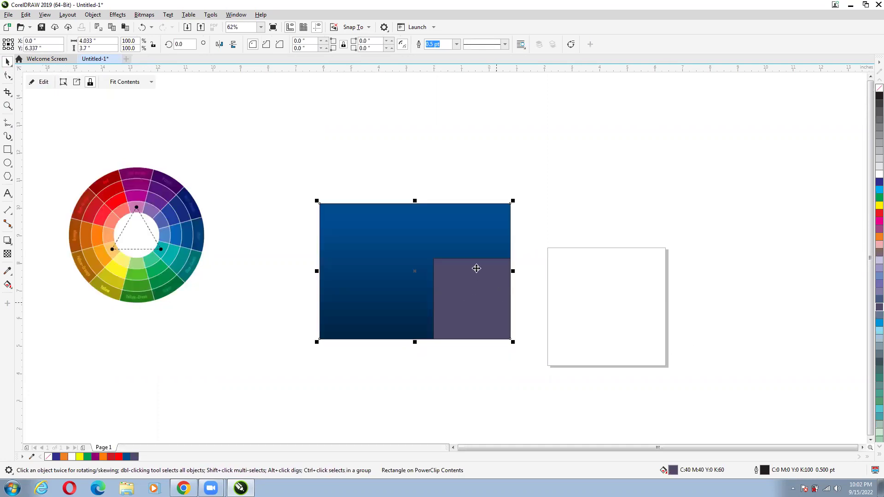
Delete the purple rectangle from the PowerClip's contents and finish editing
click(434, 249)
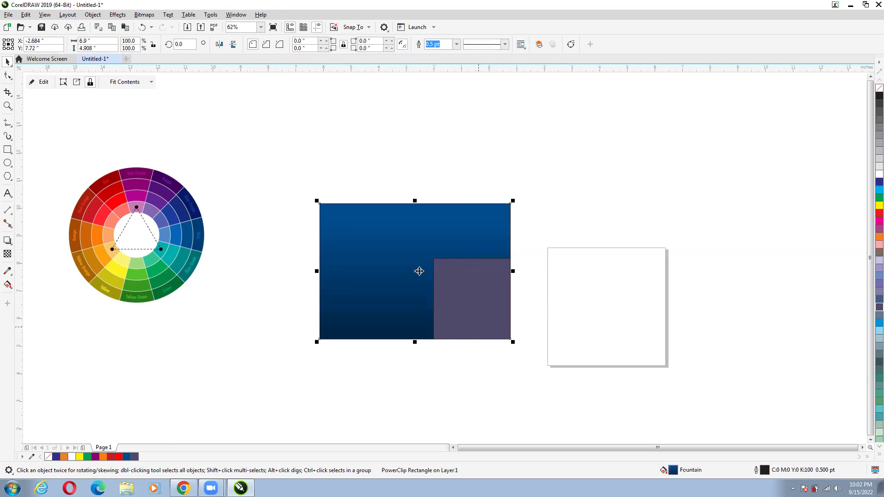
click(41, 82)
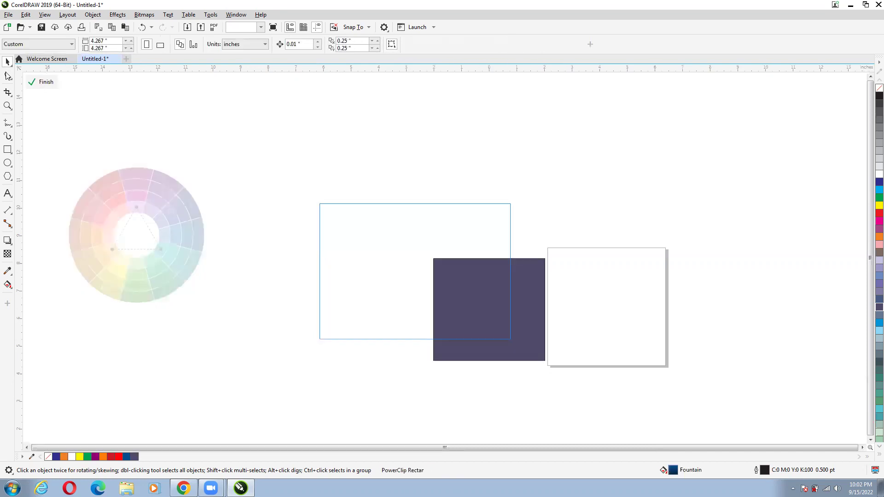
click(488, 283)
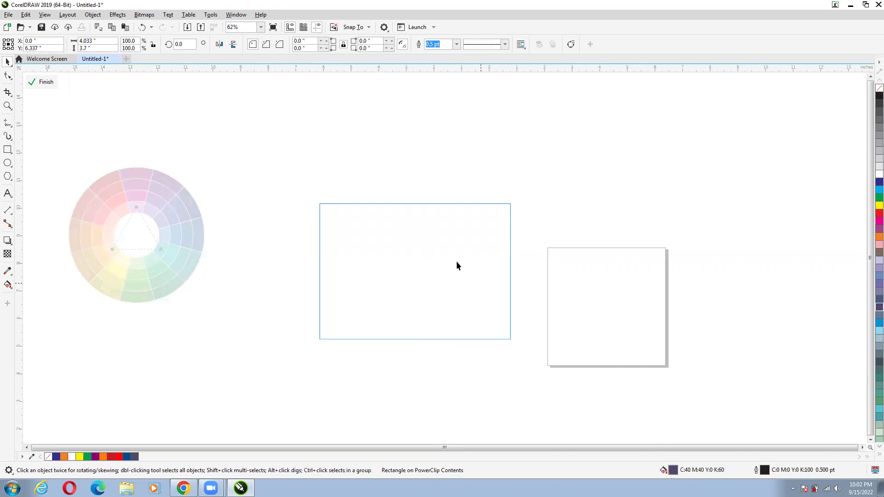
click(41, 83)
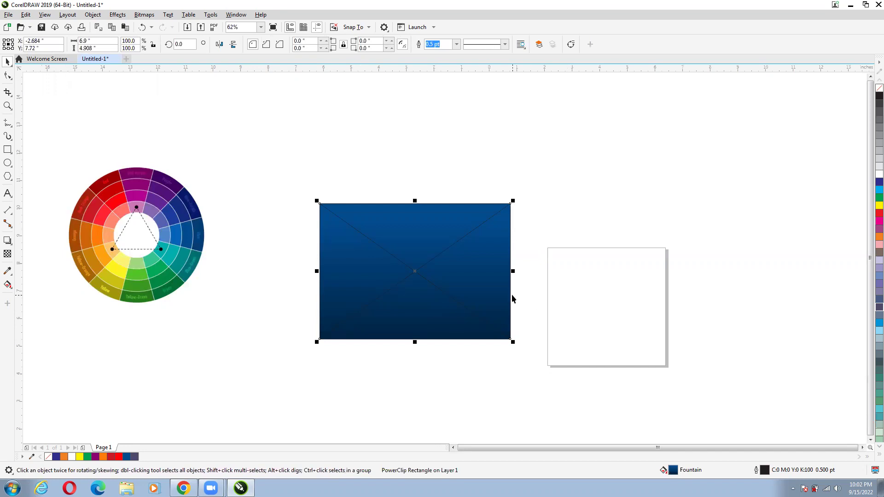
Reopen the empty PowerClip frame, undo the deletion of the purple rectangle, finish editing and deselect the frame
ctrl+click(499, 302)
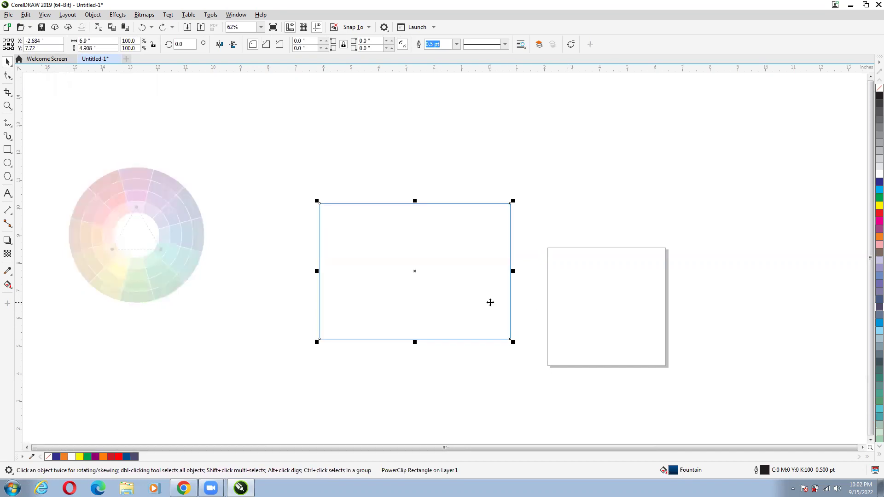
key(ctrl+z)
click(44, 82)
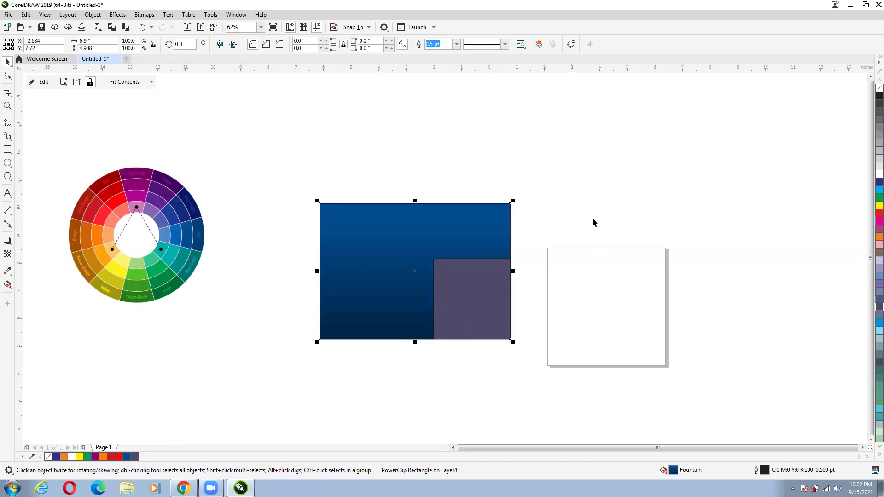
click(595, 216)
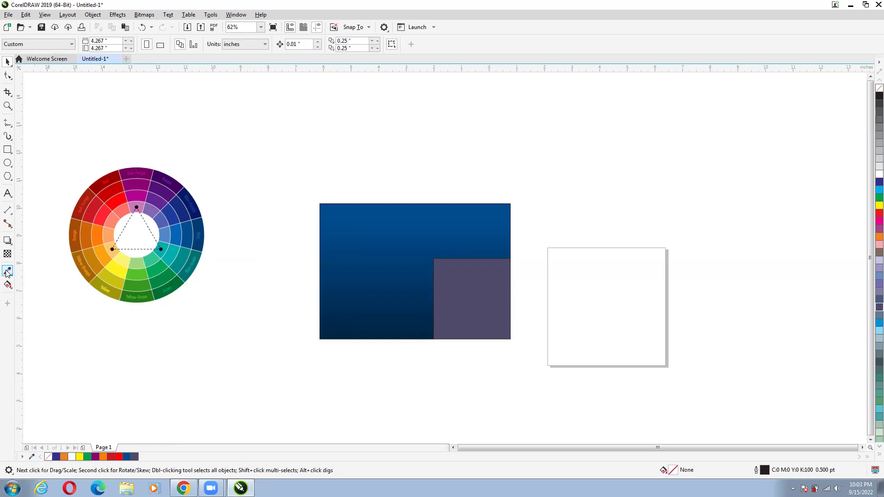
Sample the dark blue from the color wheel's outer ring into the document palette
click(31, 457)
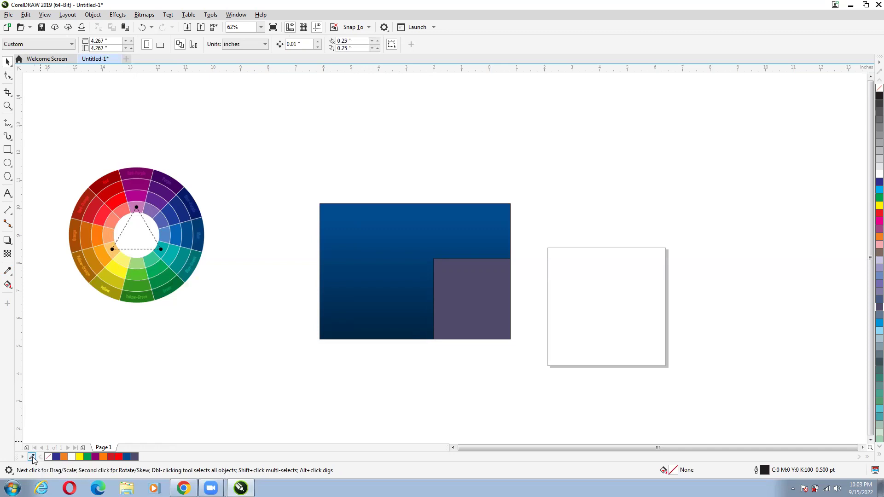
click(197, 220)
click(199, 220)
Sample the outer ring's dark blue with the Color Eyedropper tool and apply it to the PowerClip's blue gradient rectangle
click(8, 271)
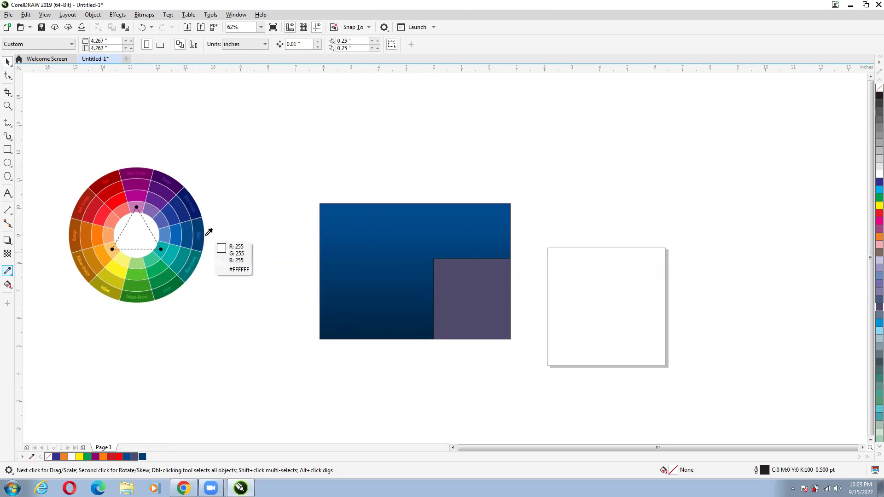
click(204, 232)
click(399, 233)
click(8, 62)
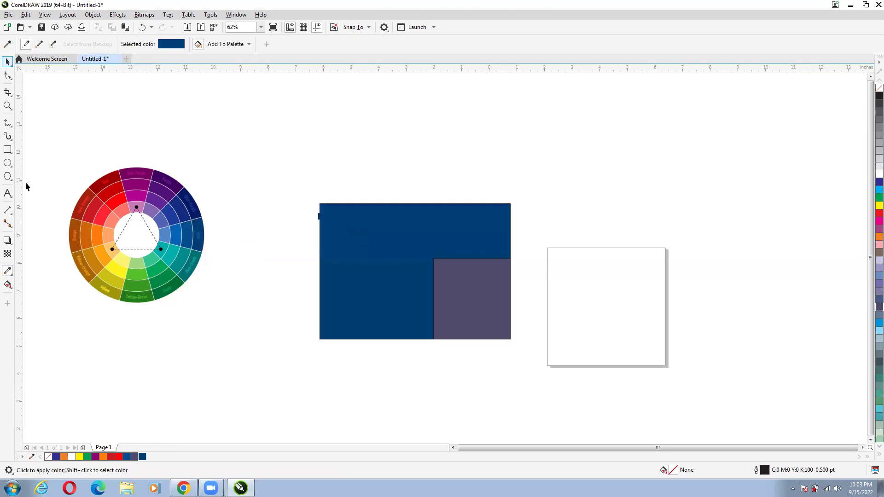
Sample a green from the color wheel's outer part and a yellow from its inner part into the document palette
click(32, 457)
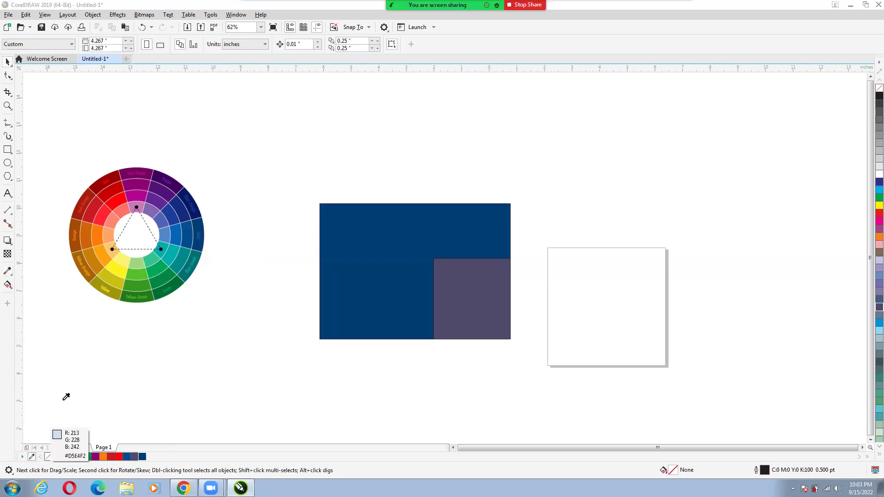
click(168, 276)
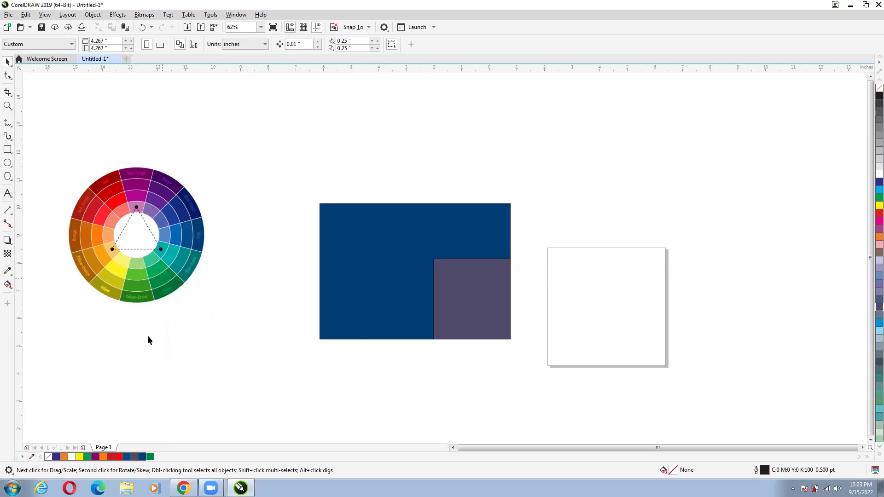
click(32, 457)
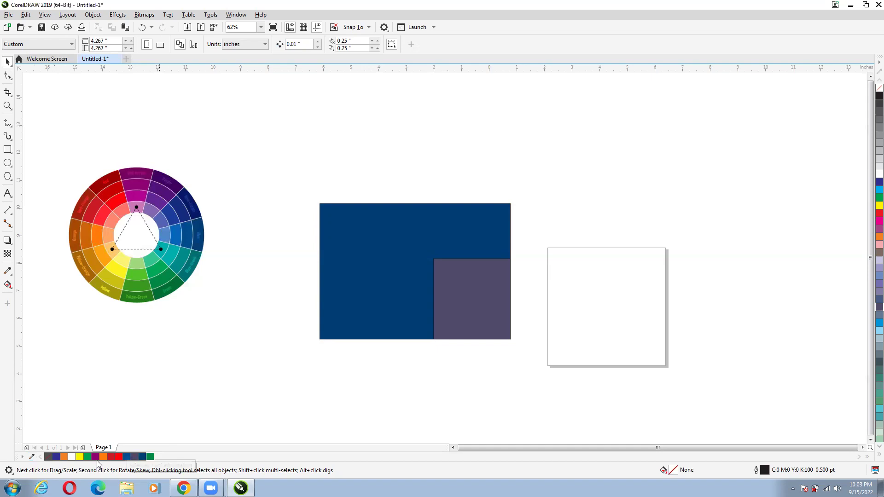
click(32, 457)
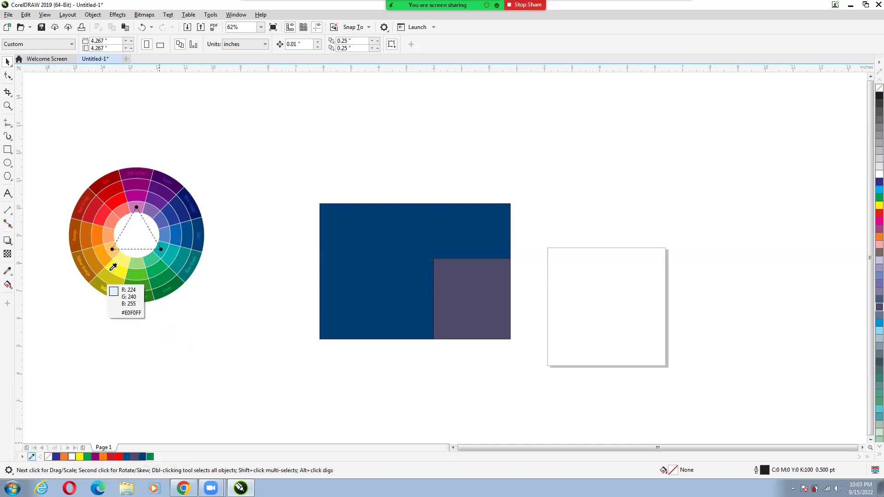
click(116, 264)
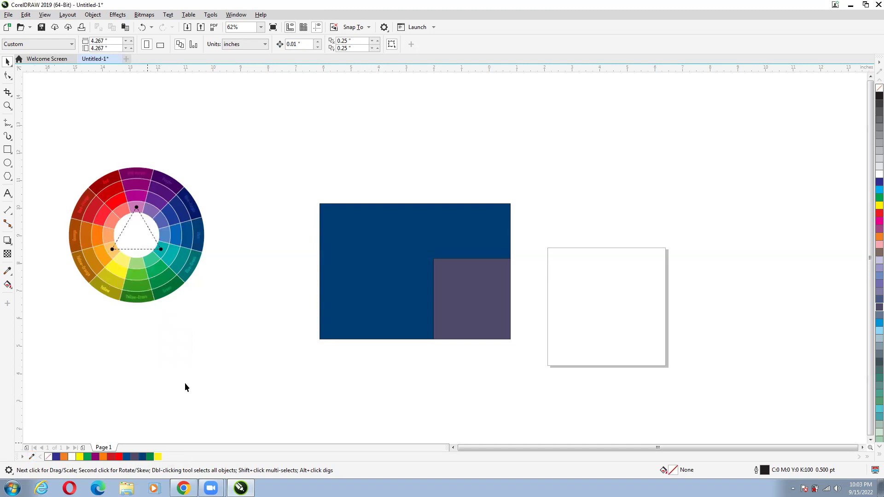
Fill the PowerClip rectangle in turn with the document palette's yellow, green, dark blue, red and finally orange (#FF7C00), and deselect it
click(408, 263)
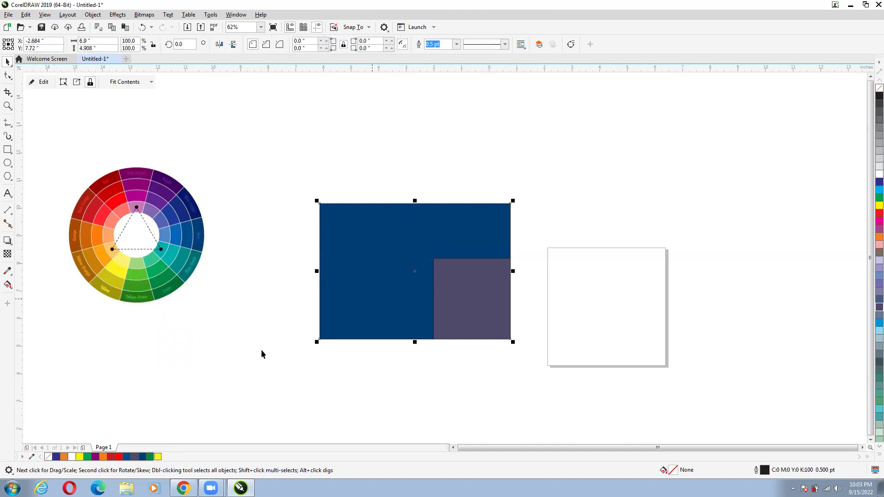
click(158, 457)
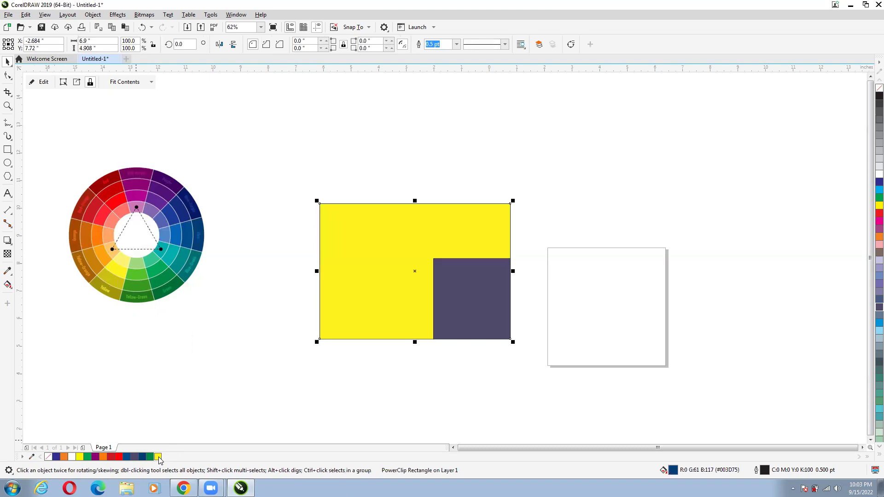
click(151, 457)
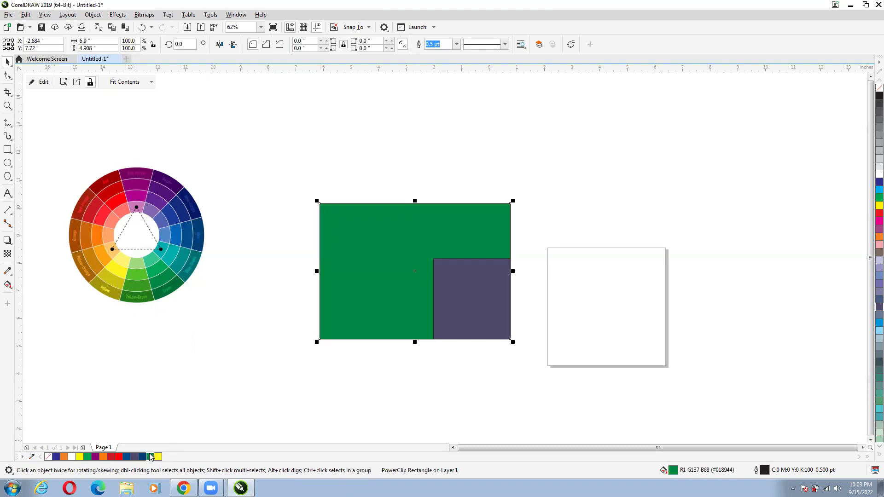
click(144, 457)
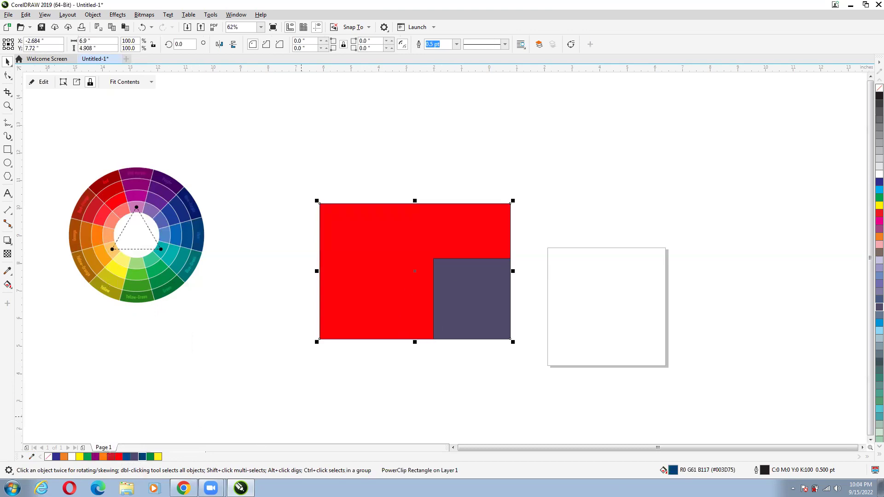
click(104, 457)
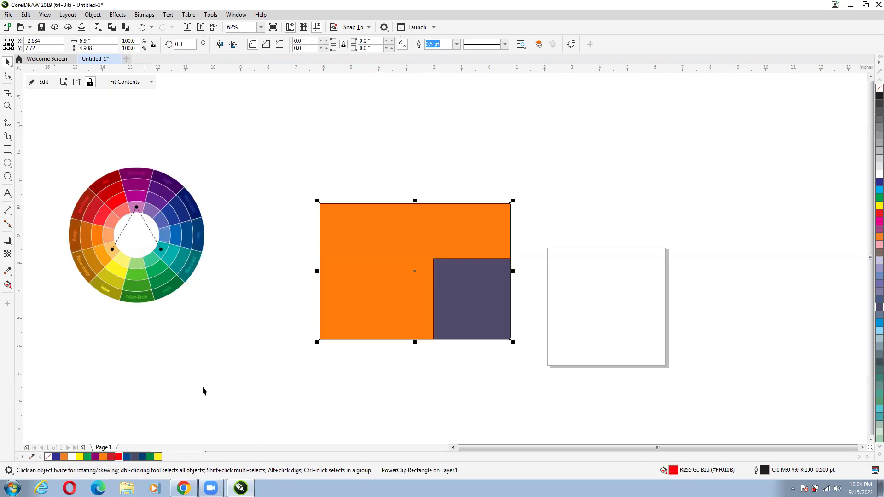
click(270, 243)
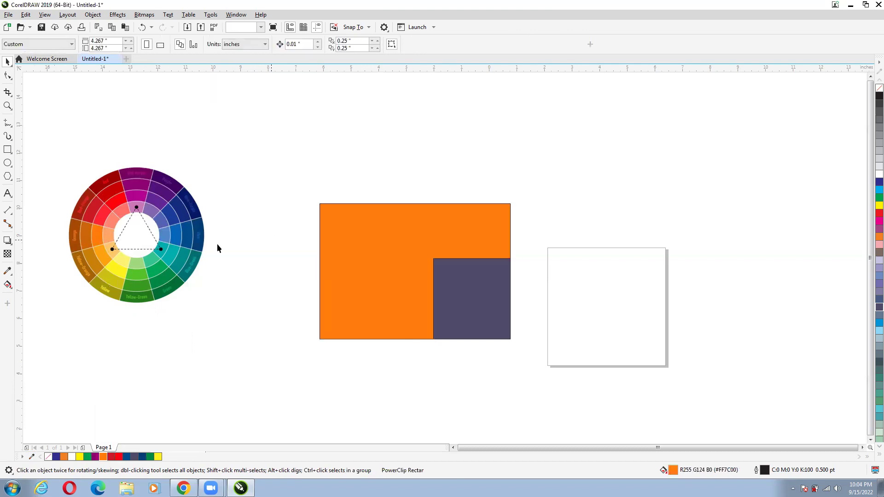
click(32, 457)
click(20, 295)
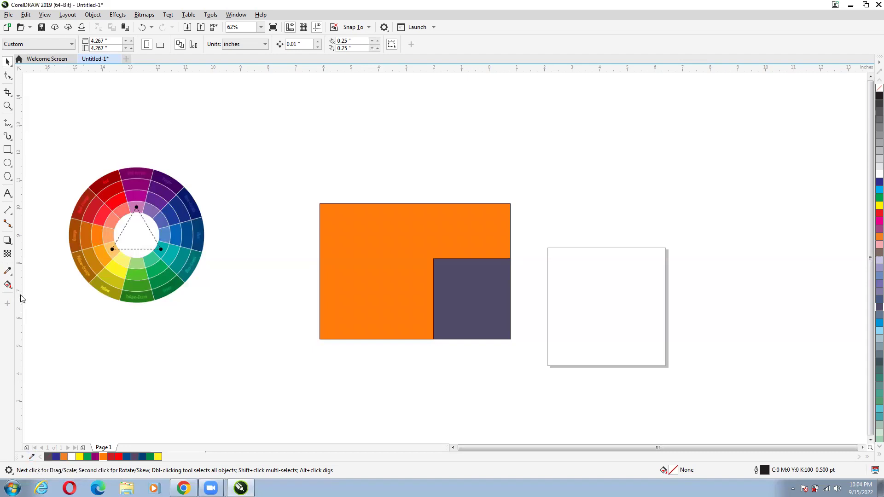
click(31, 458)
Select the orange PowerClip rectangle and examine the black outline closely at its upper-left corner
click(343, 204)
scroll(336, 203, down, 1)
scroll(335, 208, up, 1)
scroll(333, 205, up, 5)
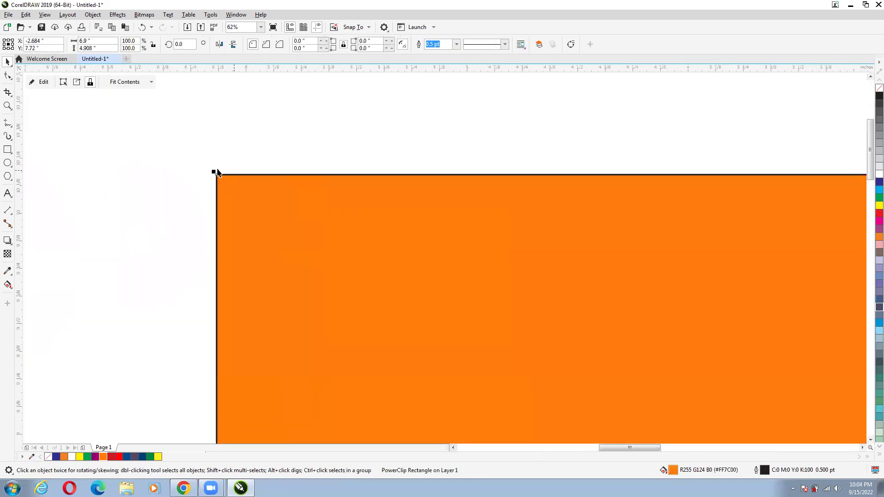
scroll(216, 172, down, 5)
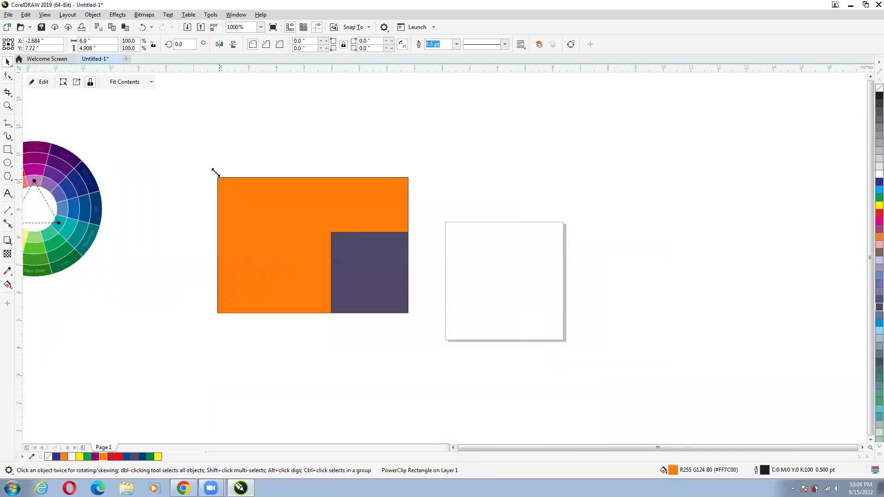
scroll(216, 172, up, 5)
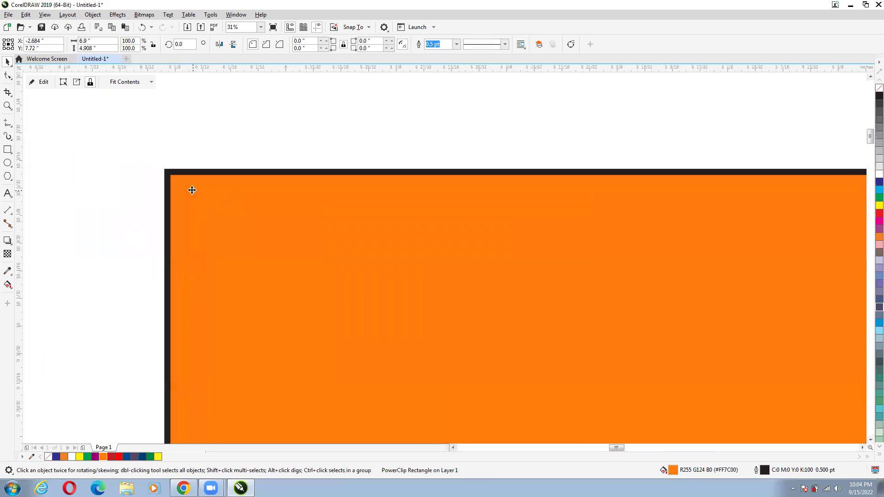
scroll(159, 160, up, 3)
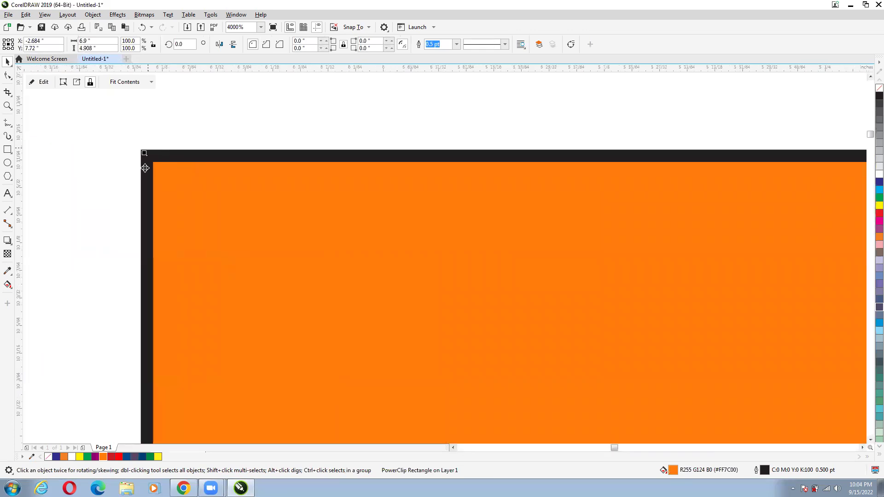
scroll(174, 171, up, 2)
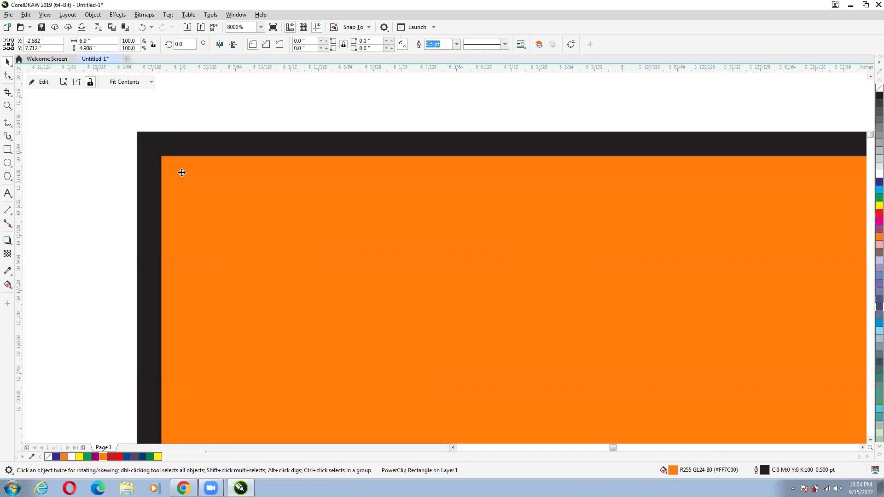
drag(181, 172, 166, 185)
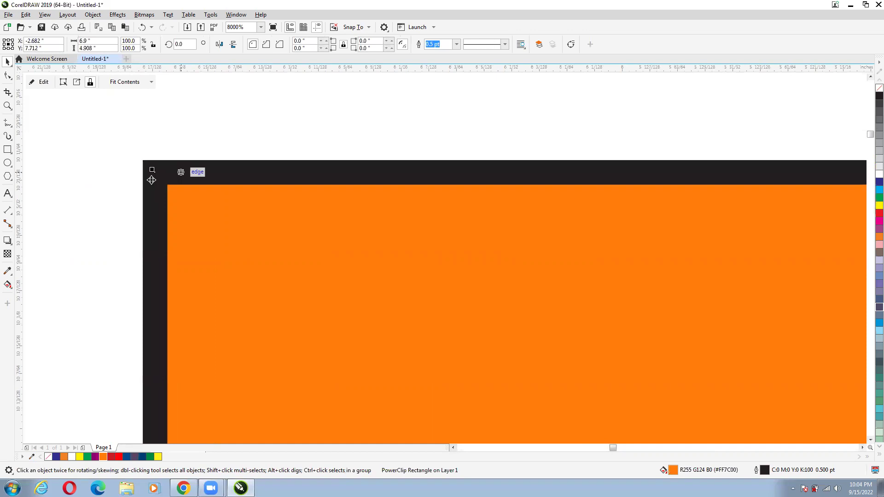
scroll(174, 191, down, 1)
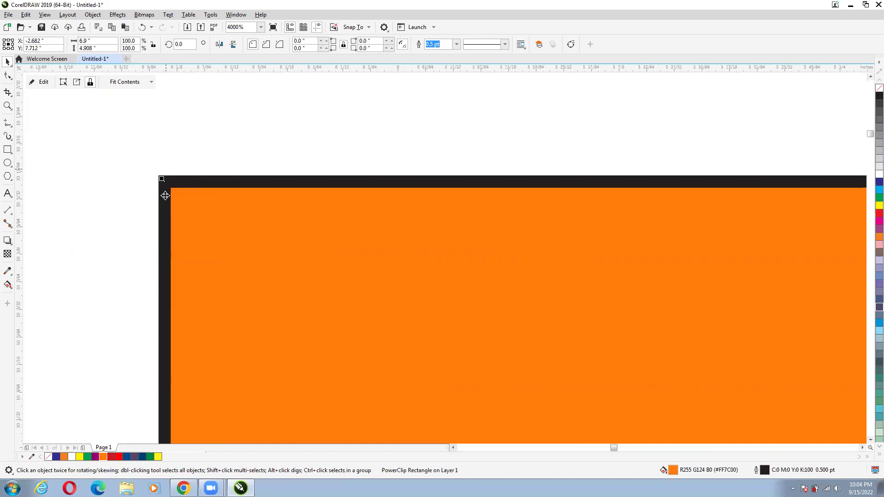
scroll(165, 196, down, 5)
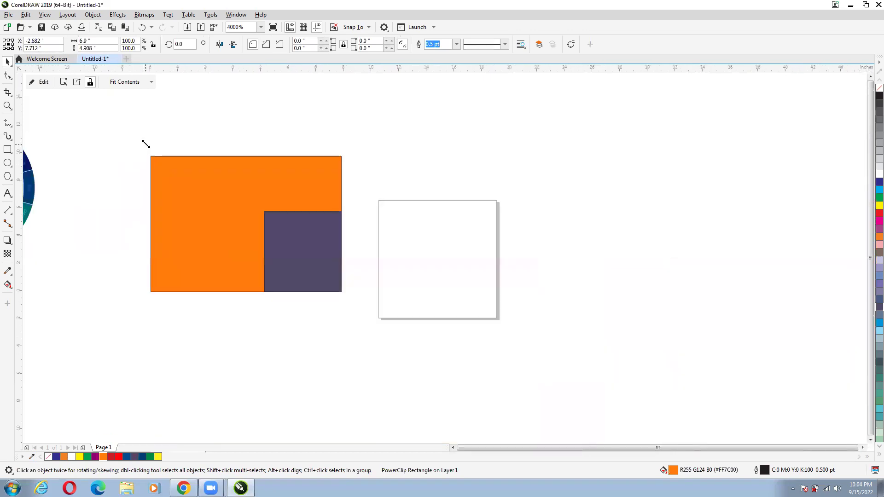
Examine the black outline closely at the orange rectangle's upper-right corner
scroll(145, 152, down, 1)
scroll(146, 164, up, 1)
scroll(214, 183, up, 1)
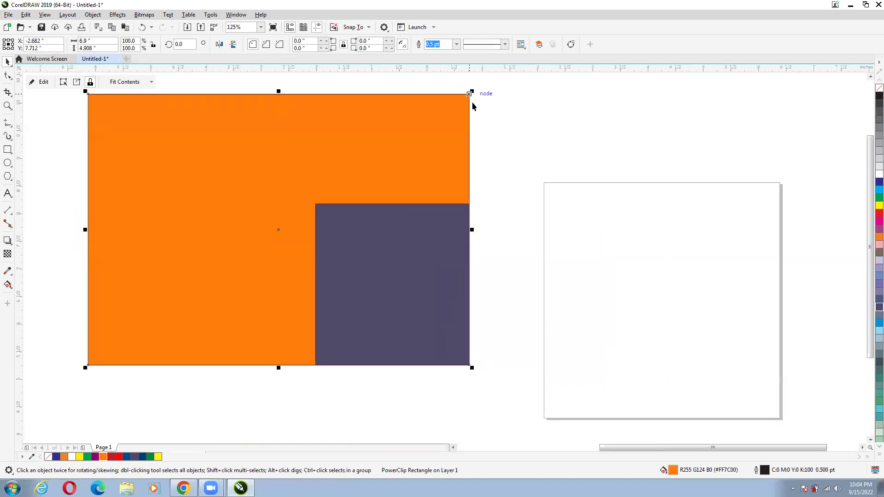
scroll(468, 103, up, 3)
scroll(469, 105, up, 2)
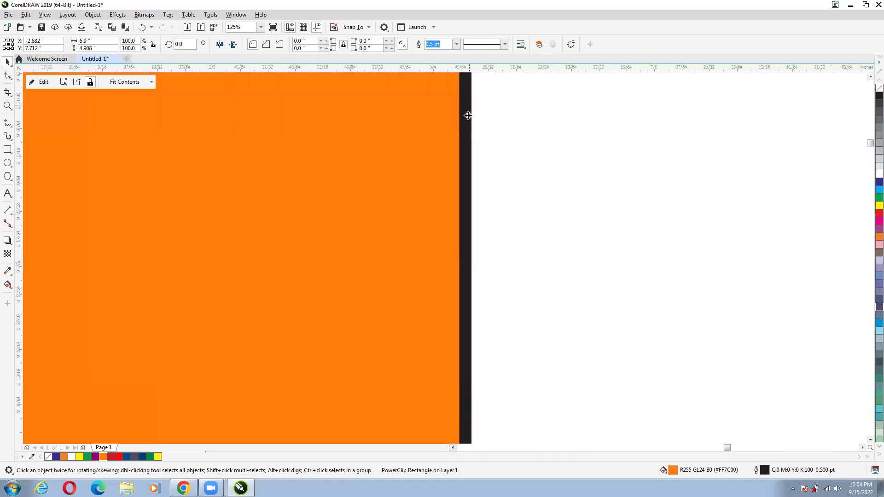
scroll(455, 218, down, 4)
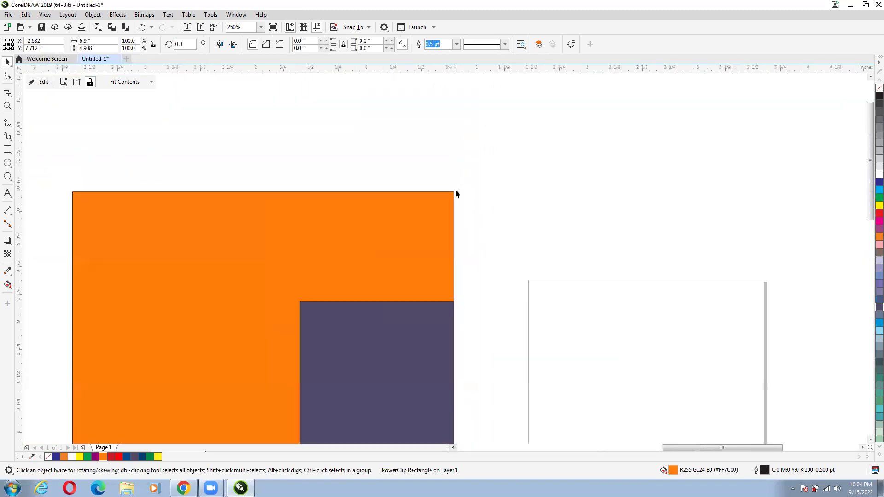
scroll(455, 193, up, 3)
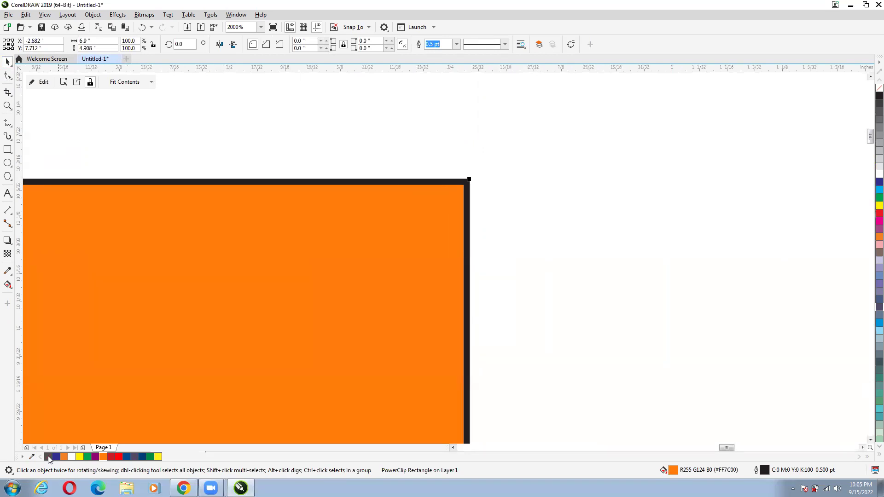
Try removing the orange rectangle's outline three times and its fill once, undoing each removal
right_click(49, 457)
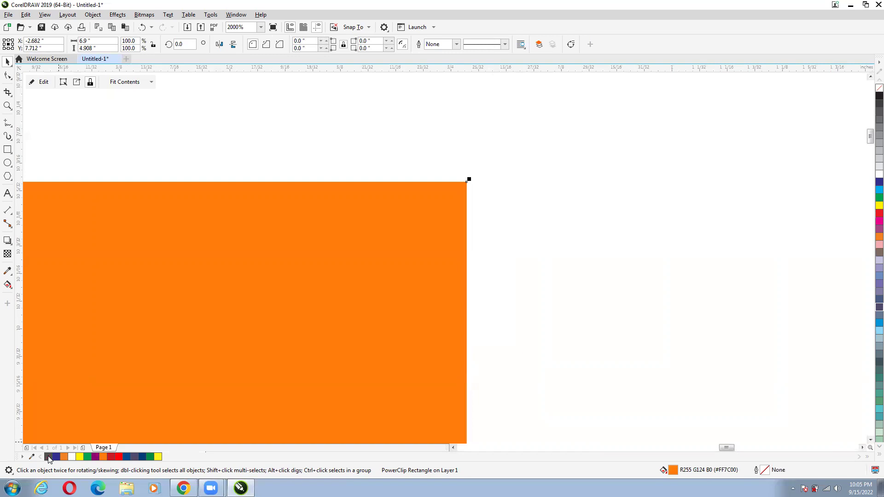
key(ctrl+z)
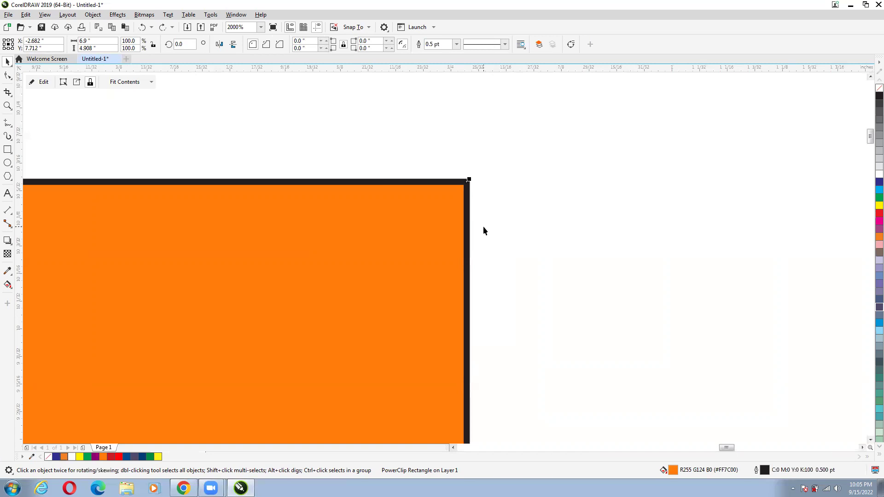
right_click(49, 457)
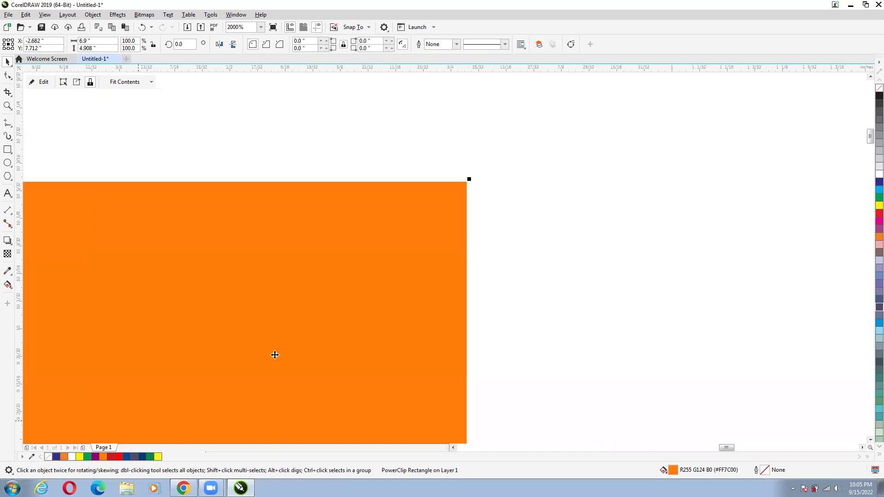
key(ctrl+z)
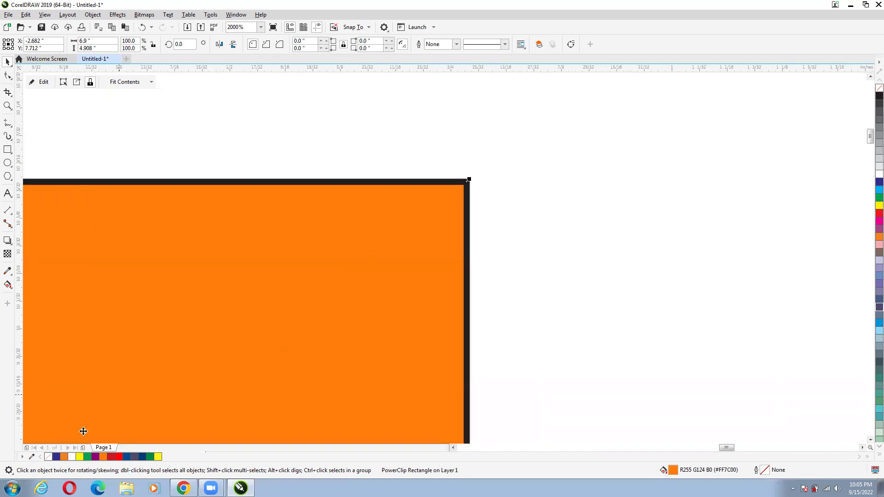
right_click(49, 459)
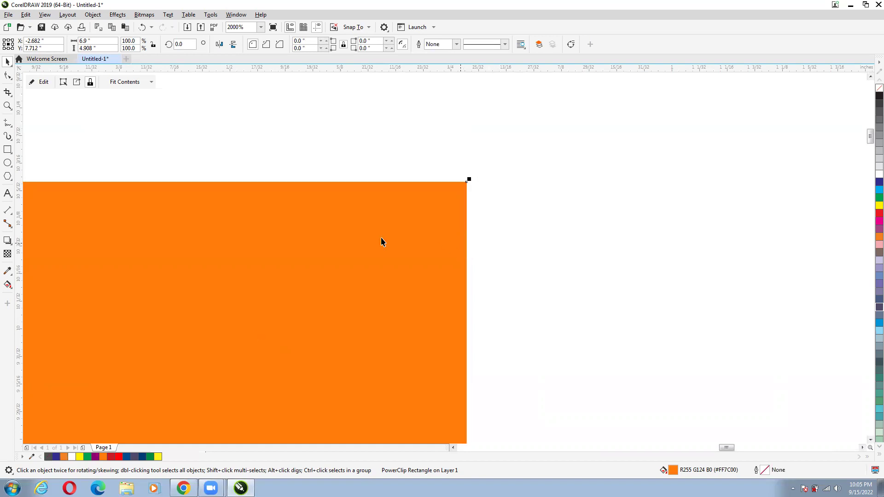
key(ctrl+z)
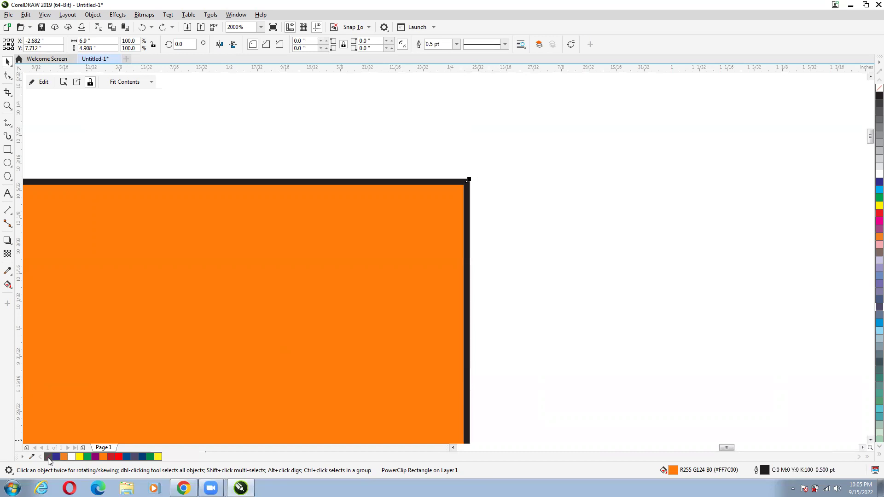
click(48, 459)
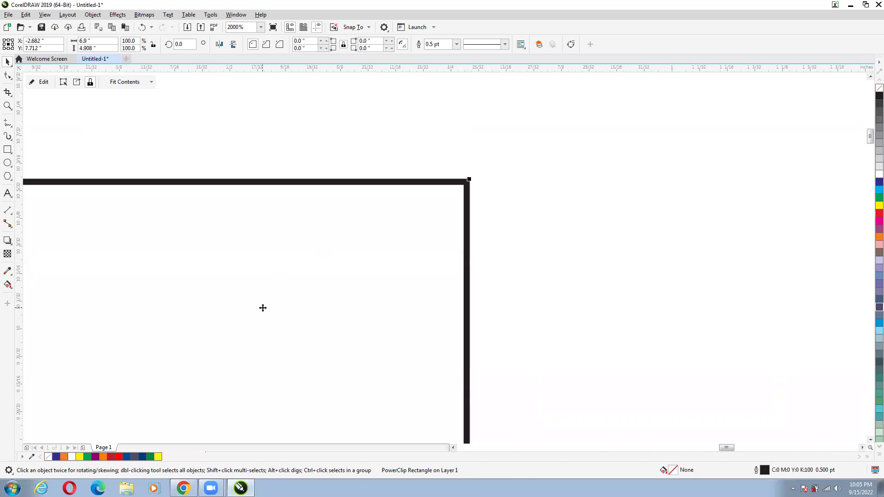
key(ctrl+z)
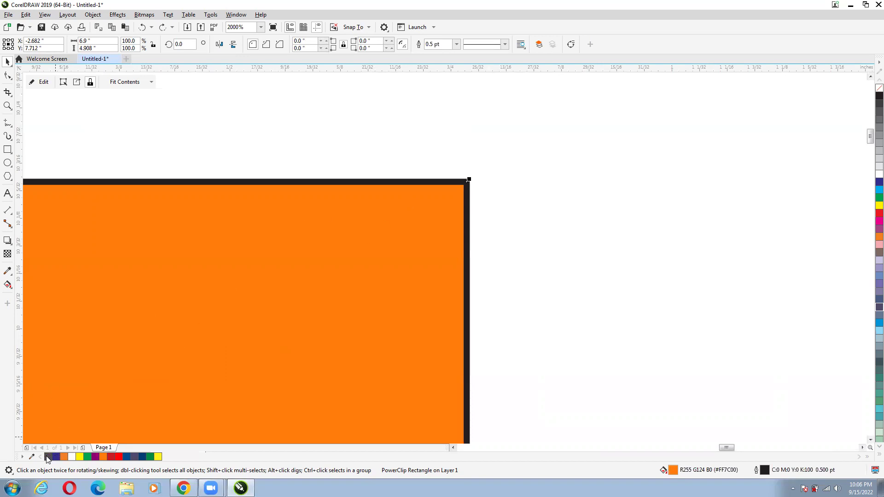
Remove the orange PowerClip rectangle's outline and move the rectangle to about X -0.66, Y 9.2 inches
right_click(48, 457)
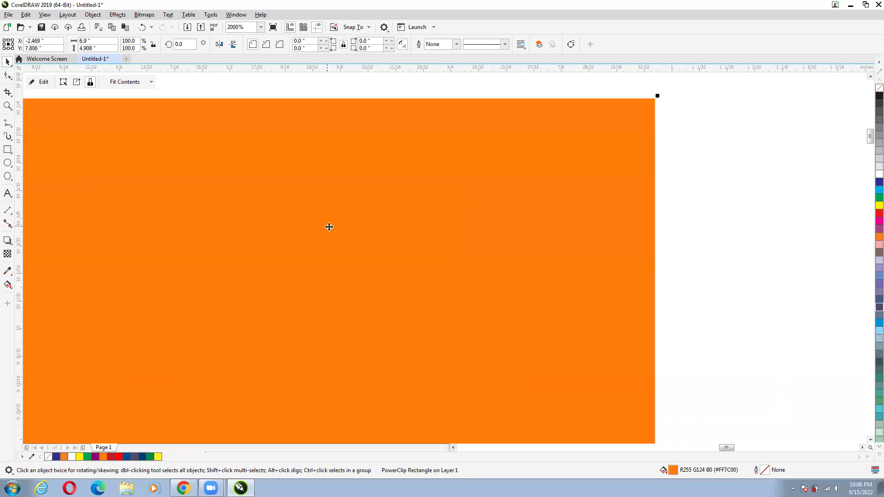
scroll(329, 226, down, 2)
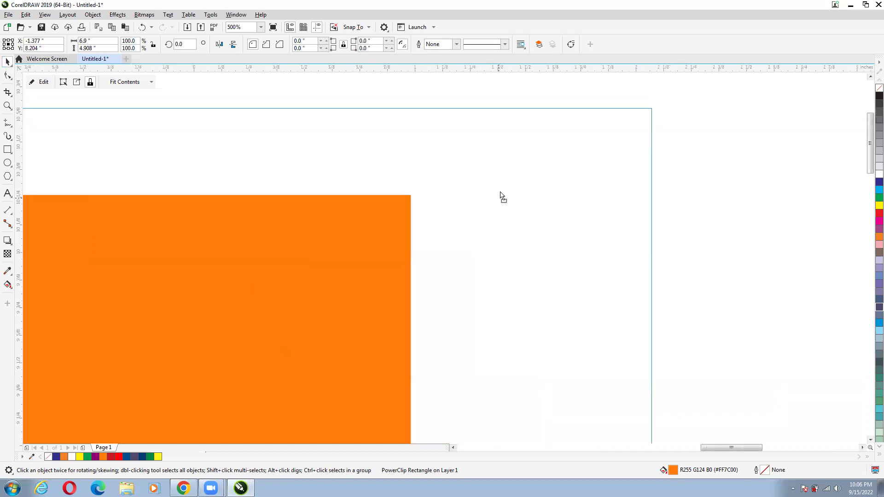
scroll(500, 192, down, 2)
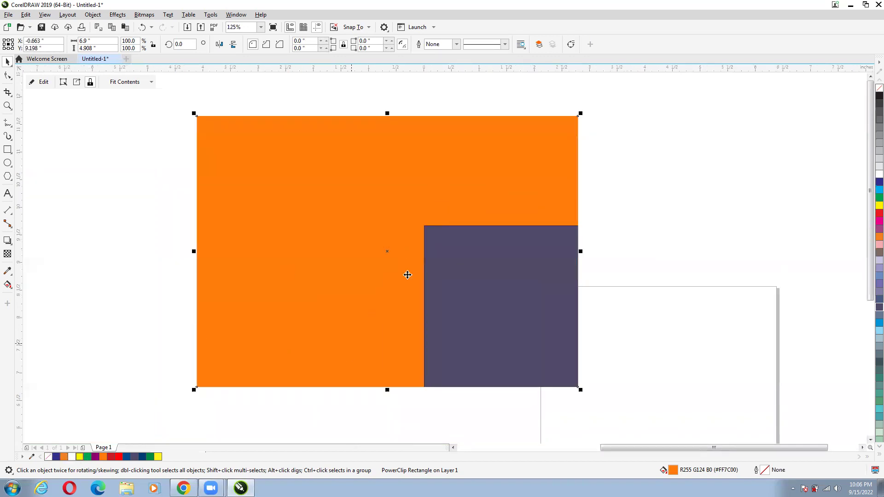
Examine the black outline around the dark purple rectangle inside the PowerClip, and reselect the orange PowerClip rectangle
scroll(442, 235, up, 3)
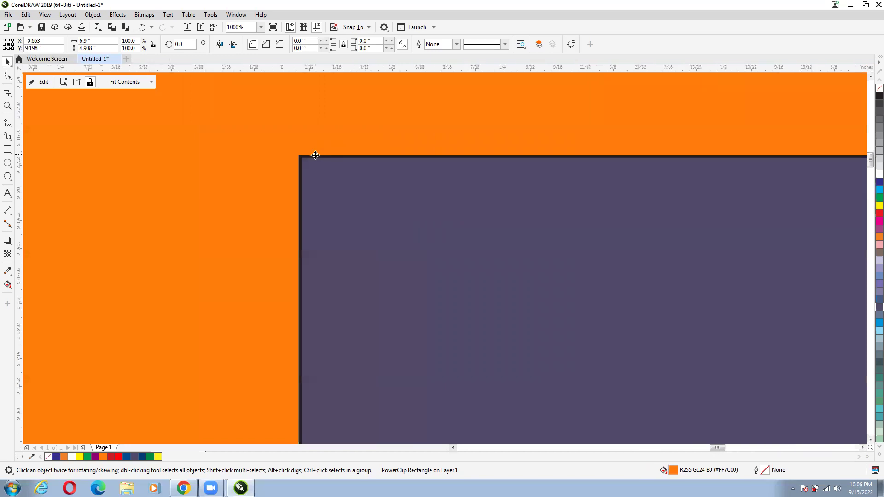
scroll(308, 189, up, 3)
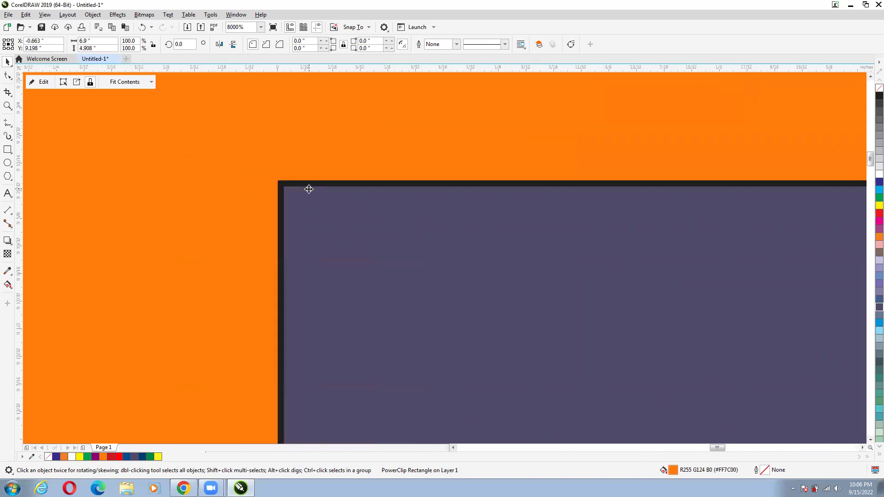
scroll(308, 188, down, 7)
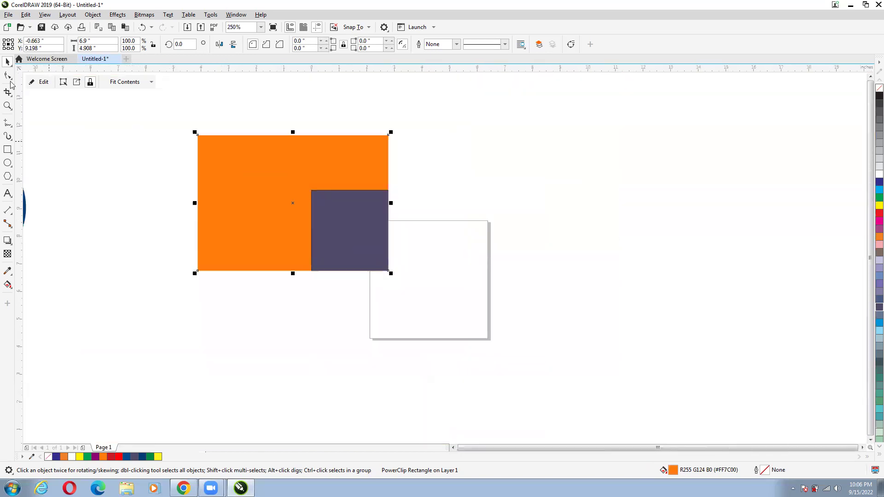
click(184, 157)
click(306, 162)
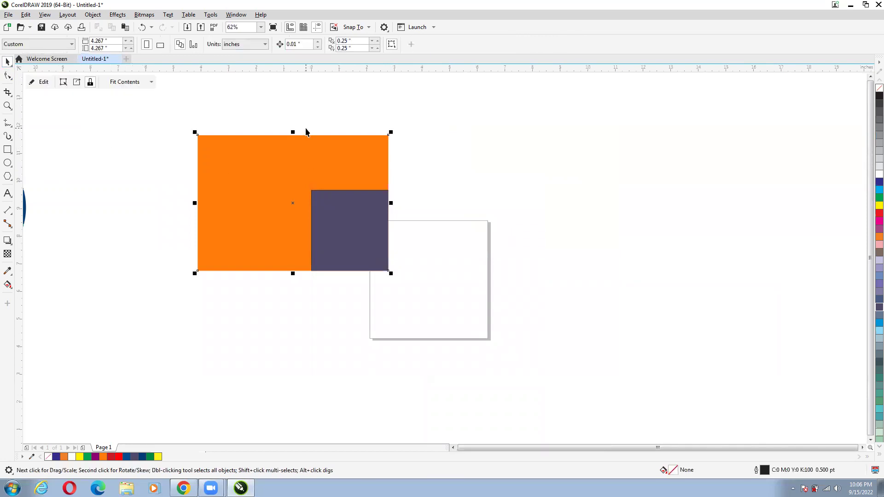
scroll(287, 164, up, 1)
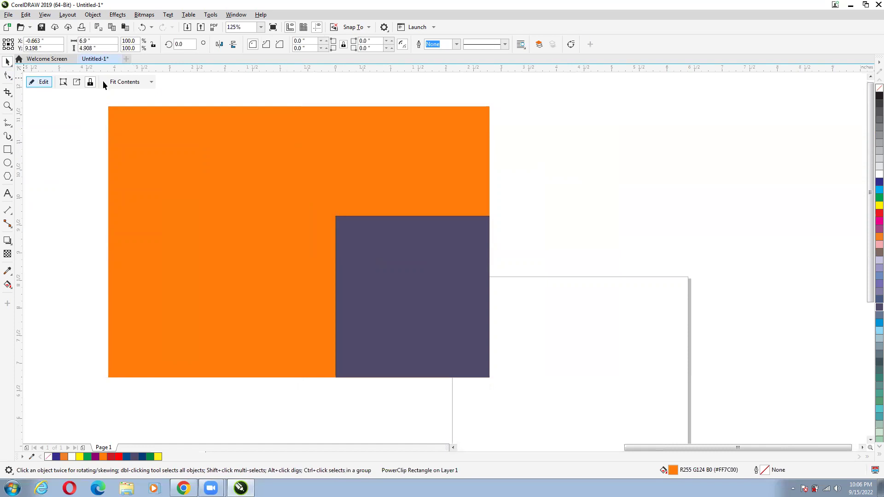
Edit the PowerClip's contents to remove the dark purple rectangle's outline, and finish editing
click(37, 83)
click(390, 256)
scroll(395, 235, up, 4)
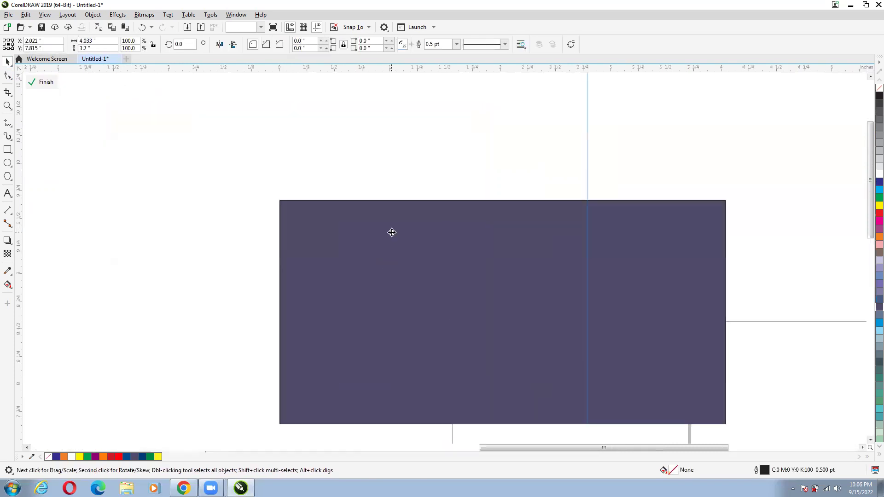
scroll(221, 195, down, 1)
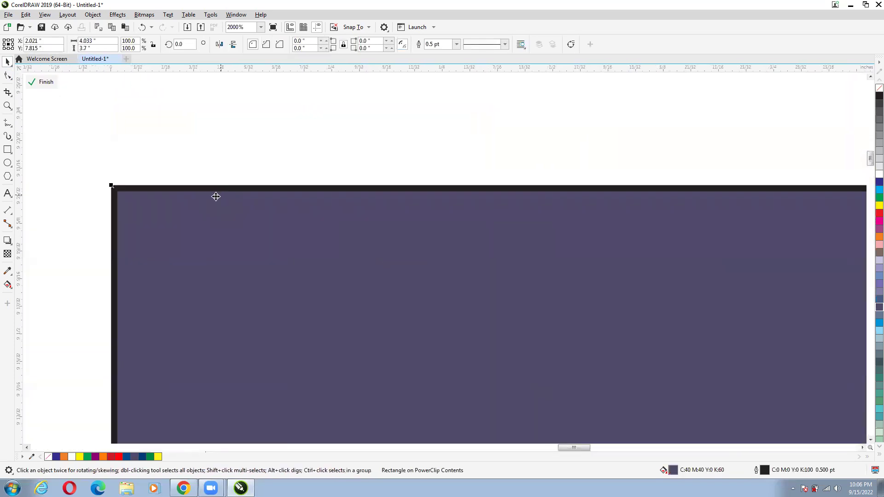
right_click(48, 457)
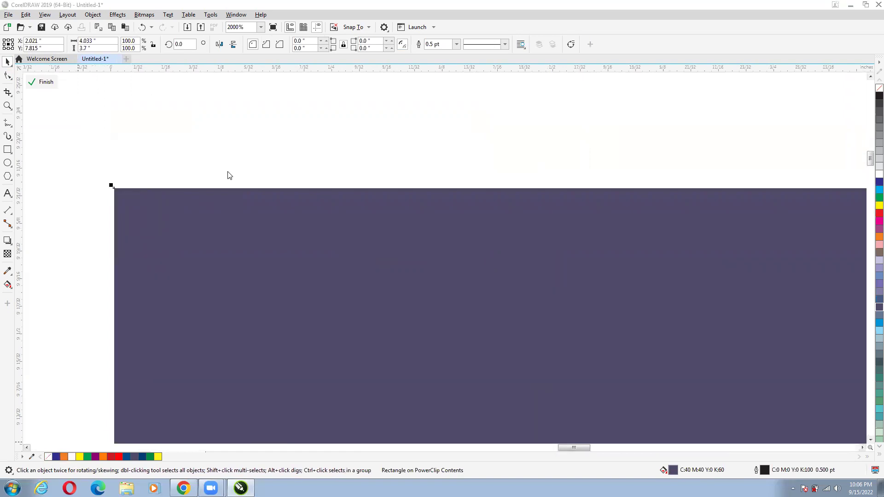
click(524, 346)
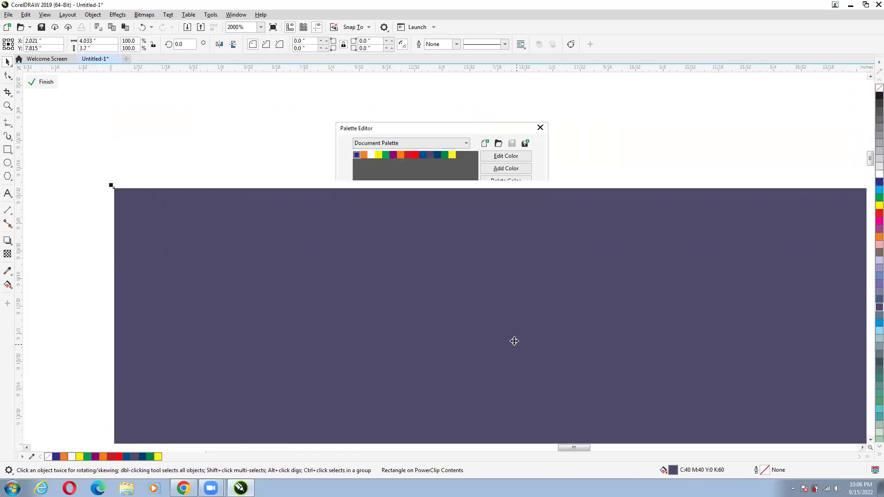
click(39, 82)
scroll(316, 143, down, 3)
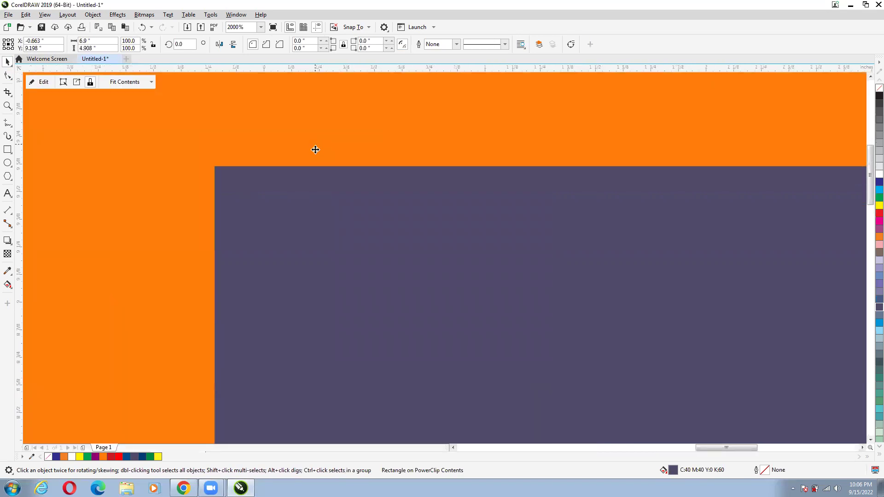
scroll(352, 156, down, 1)
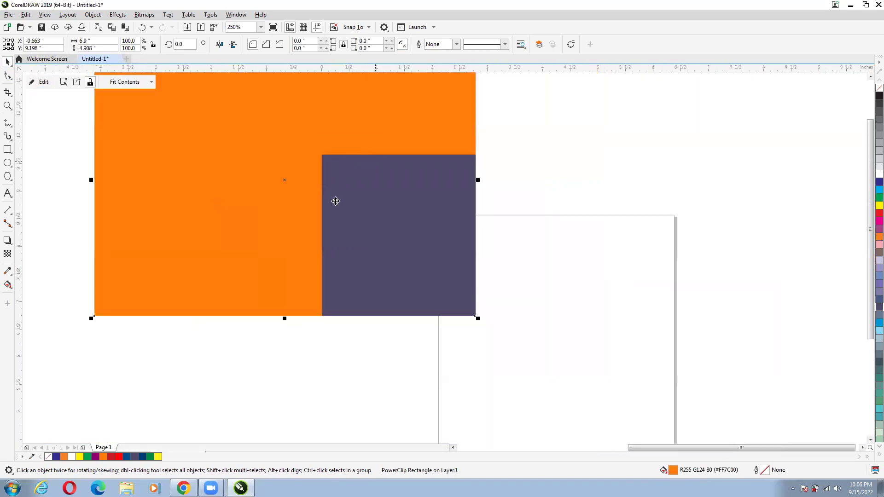
Examine the edges of the orange PowerClip rectangle and the dark purple rectangle inside it for outlines, and clear the selection
scroll(511, 320, down, 1)
scroll(453, 250, up, 1)
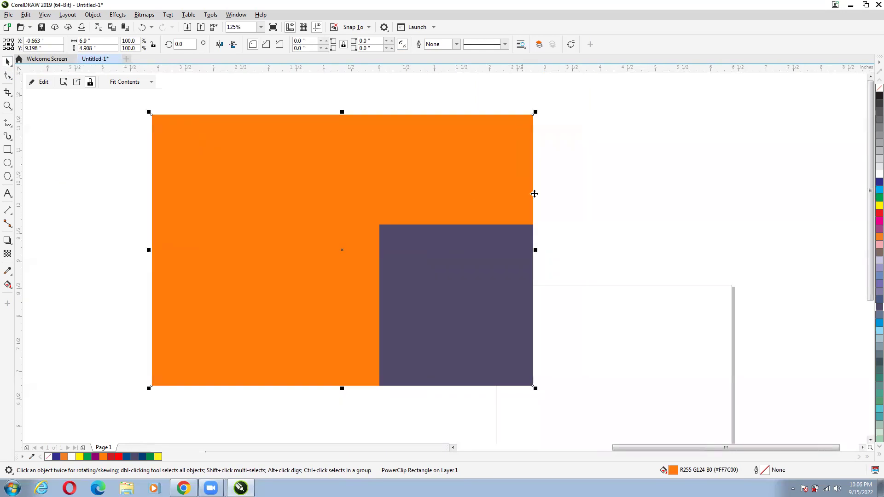
scroll(538, 203, up, 2)
scroll(527, 210, up, 2)
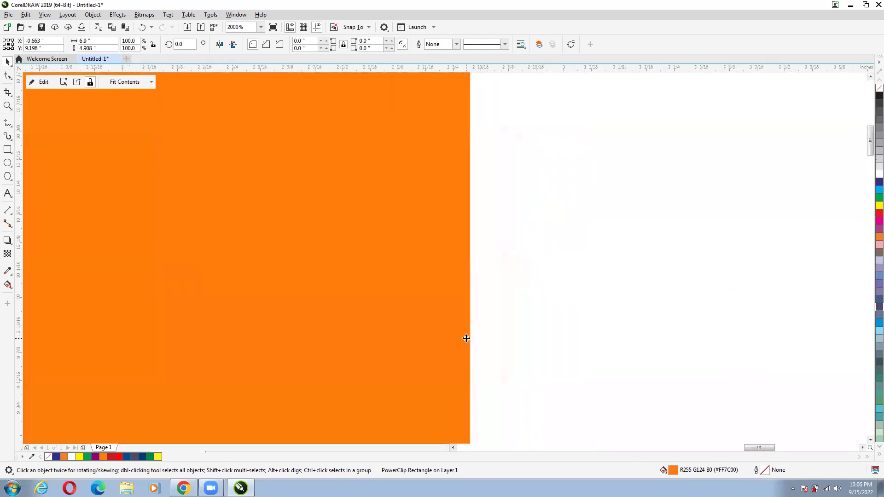
scroll(414, 375, down, 2)
scroll(405, 345, up, 1)
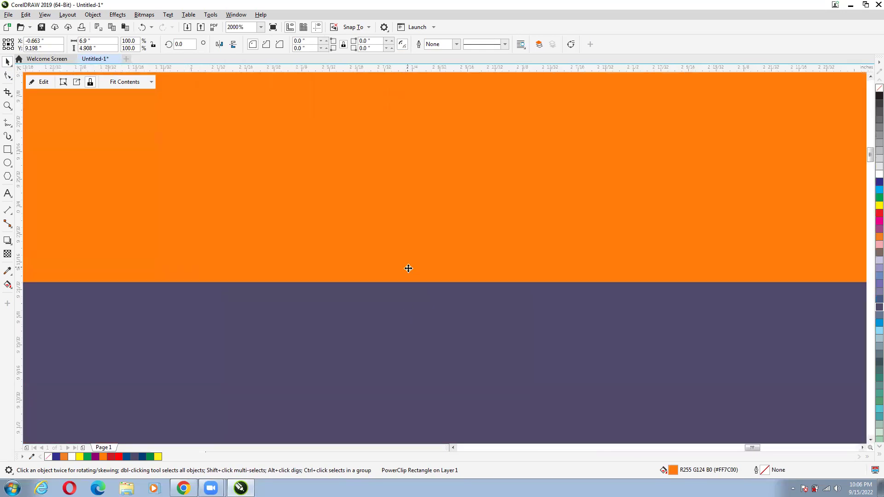
scroll(460, 233, down, 1)
scroll(473, 230, down, 8)
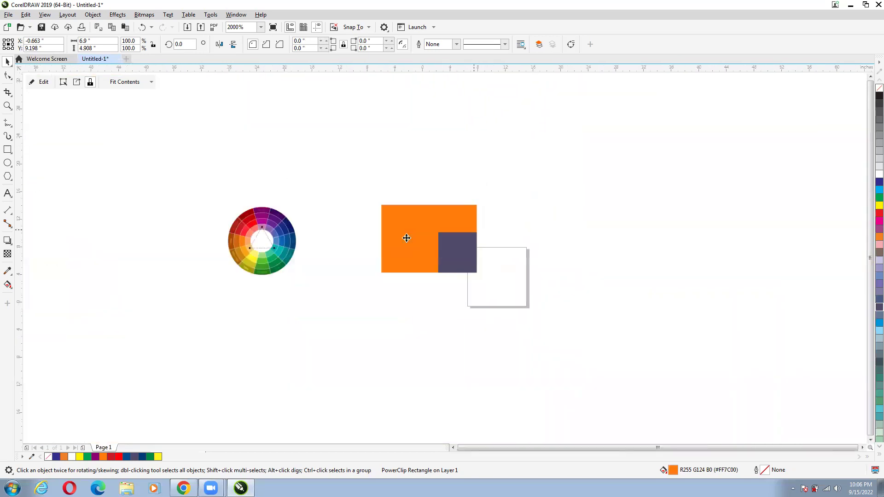
scroll(424, 233, up, 1)
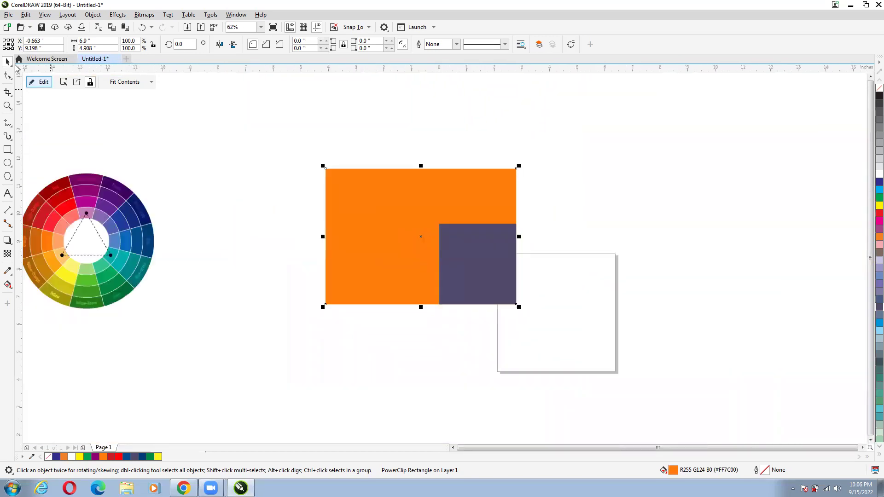
click(243, 125)
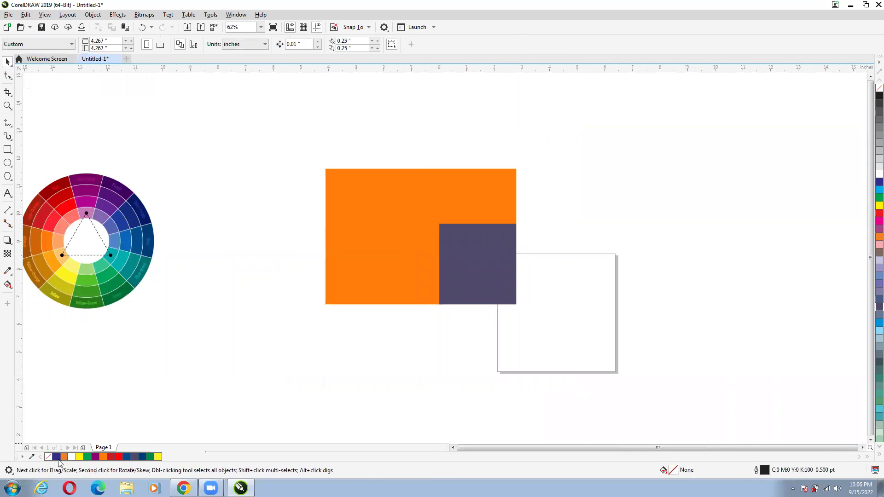
Try blue, white, yellow, purple, orange and red palette fills on the orange PowerClip rectangle, ending with dark blue #004D90
click(356, 263)
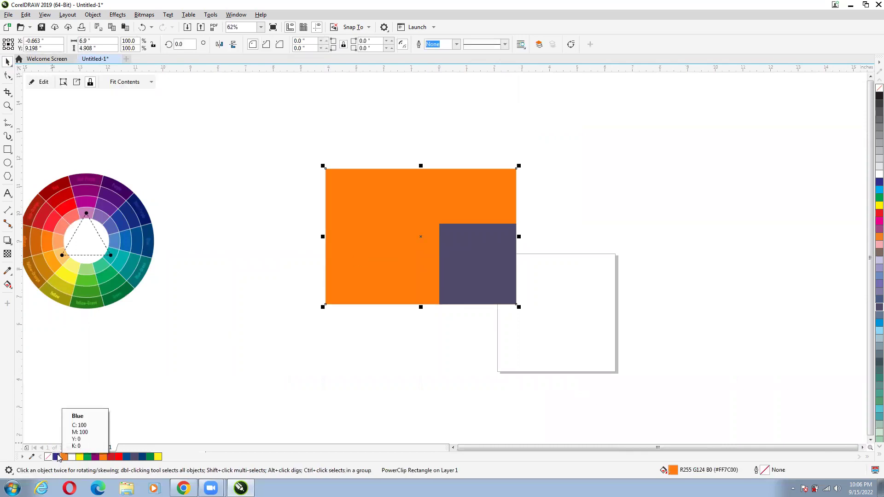
click(58, 456)
click(71, 457)
click(80, 456)
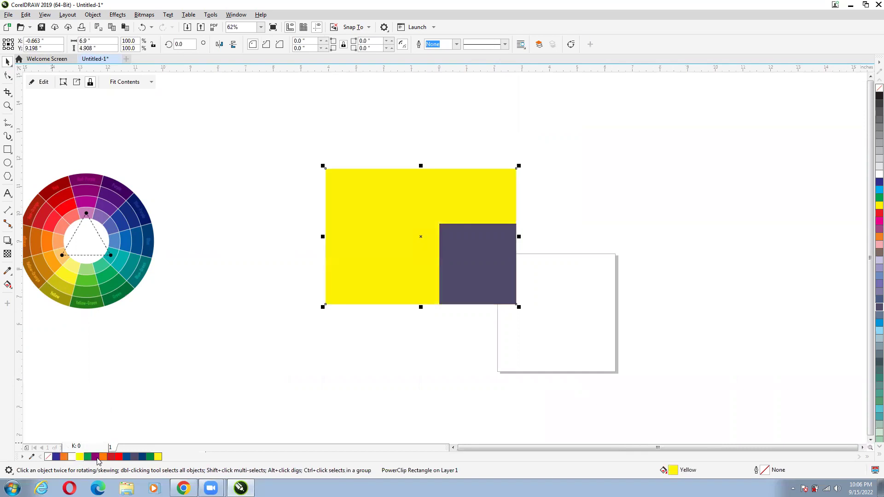
click(96, 457)
click(103, 457)
click(111, 457)
click(119, 457)
click(126, 456)
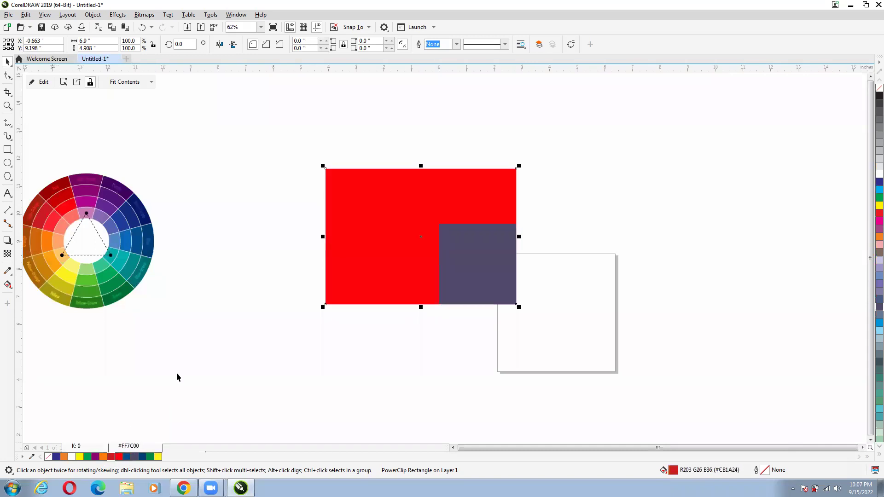
Fill the PowerClip rectangle with green #018944, and replace it with the document palette's red #FF010B
click(282, 232)
click(400, 187)
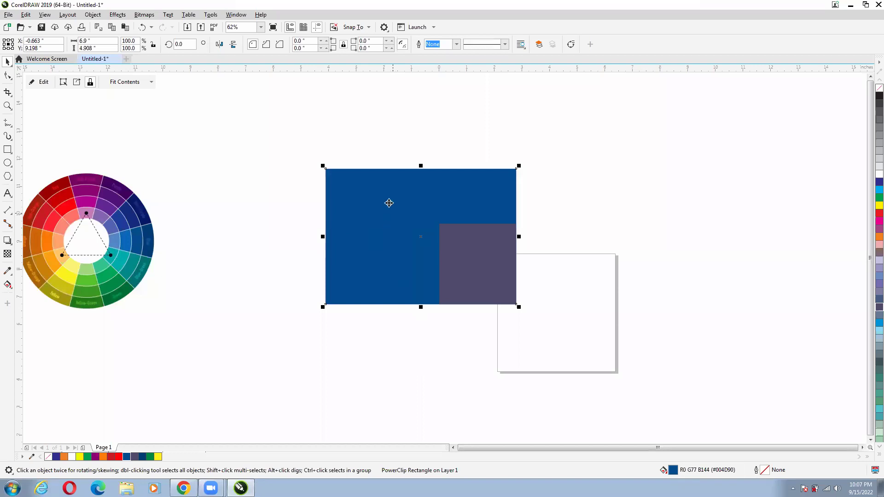
click(150, 457)
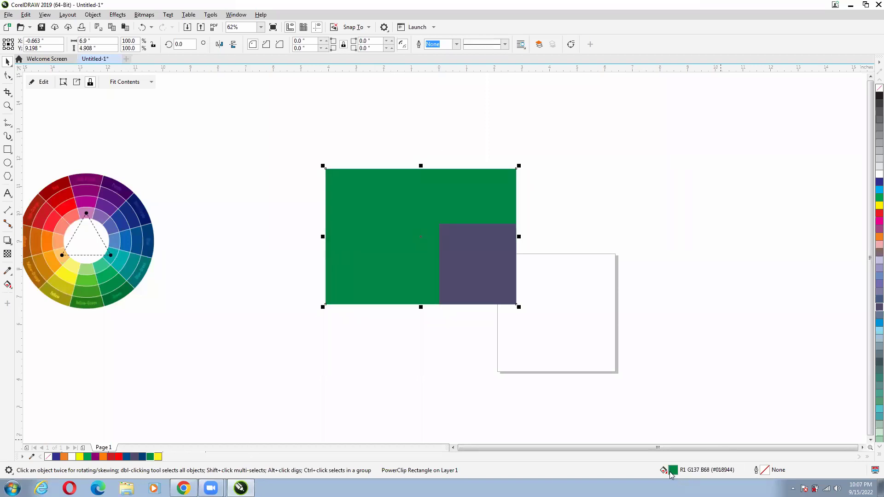
drag(125, 457, 412, 205)
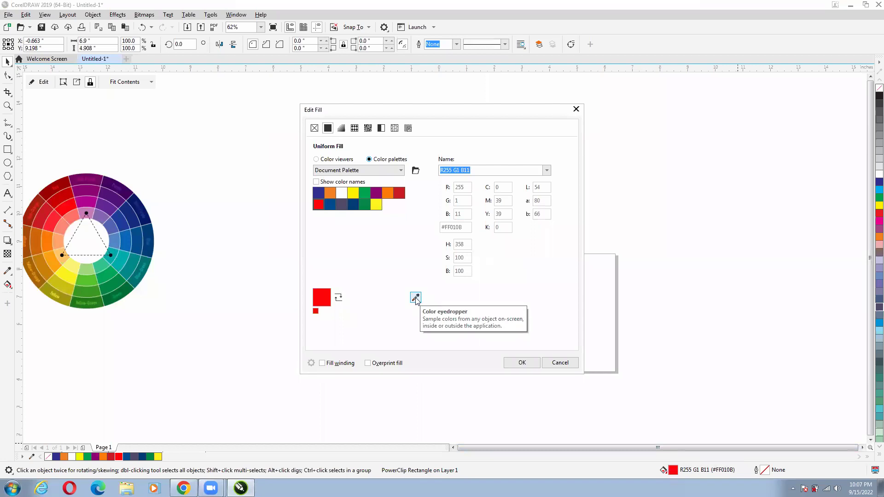
Sample the red swatch with the Edit Fill eyedropper, and darken the rectangle's uniform fill to dark red #5C0D10
click(416, 298)
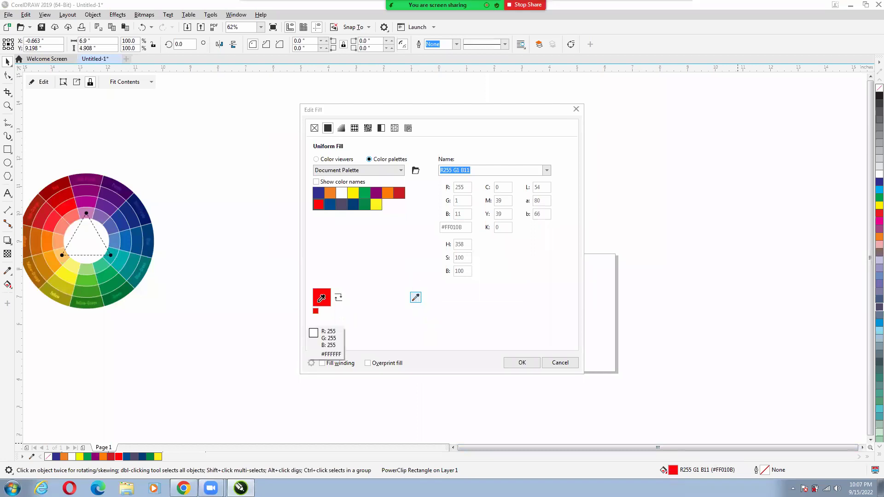
click(321, 298)
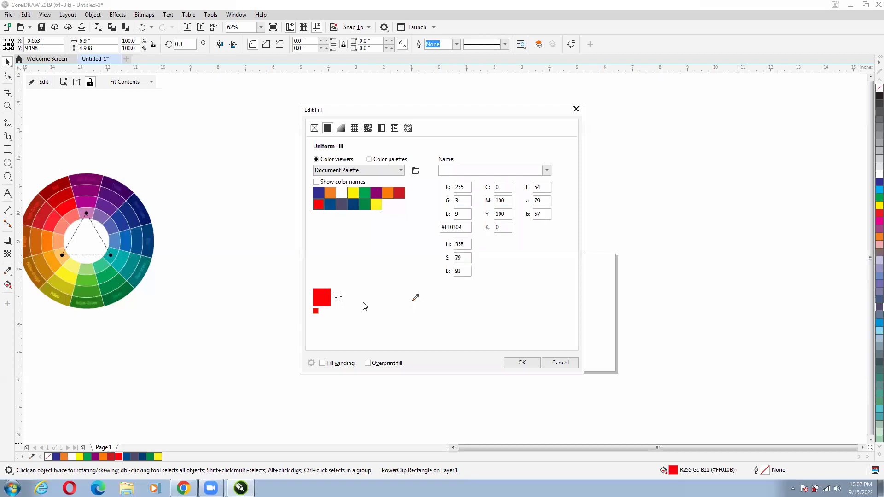
drag(394, 186, 406, 262)
mouse_move(461, 114)
mouse_down()
mouse_move(213, 122)
mouse_move(702, 141)
mouse_up()
mouse_move(668, 297)
mouse_down()
mouse_move(668, 260)
mouse_move(668, 289)
mouse_move(622, 304)
mouse_move(664, 279)
mouse_up()
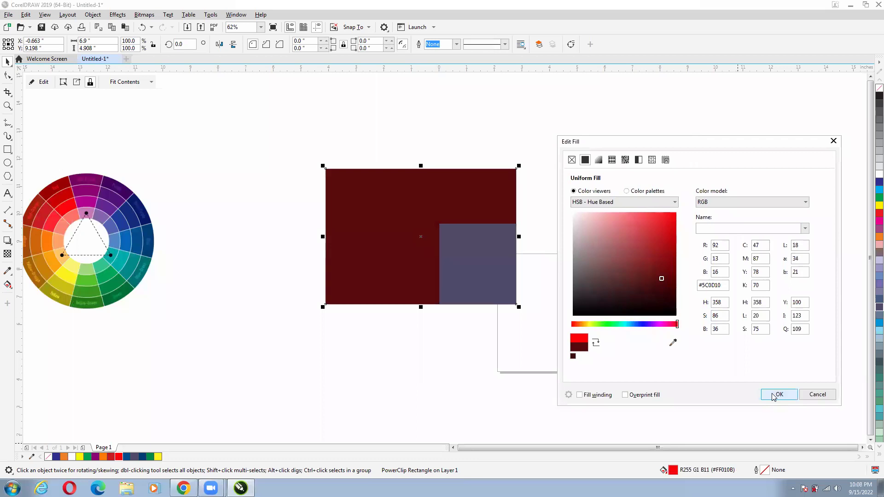
Try green and purple hues for the uniform fill, return to the red hue, and apply dark red #5C0D0D
click(609, 324)
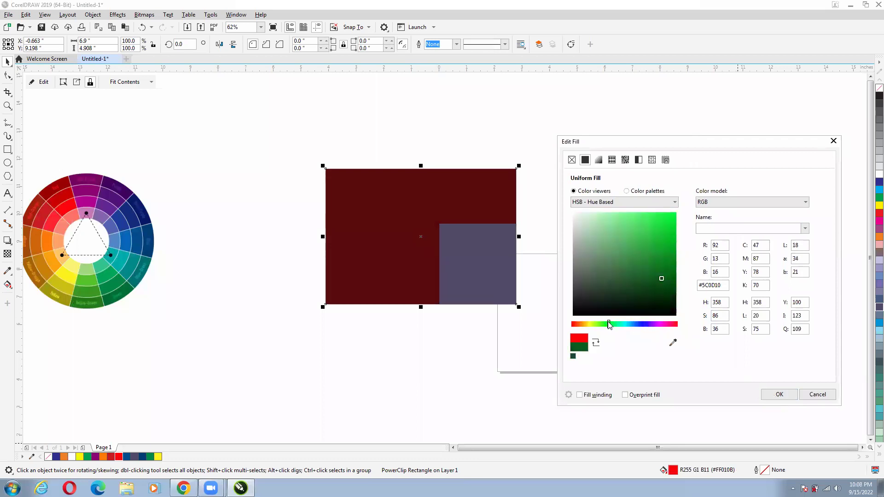
drag(608, 324, 653, 324)
click(676, 324)
click(779, 394)
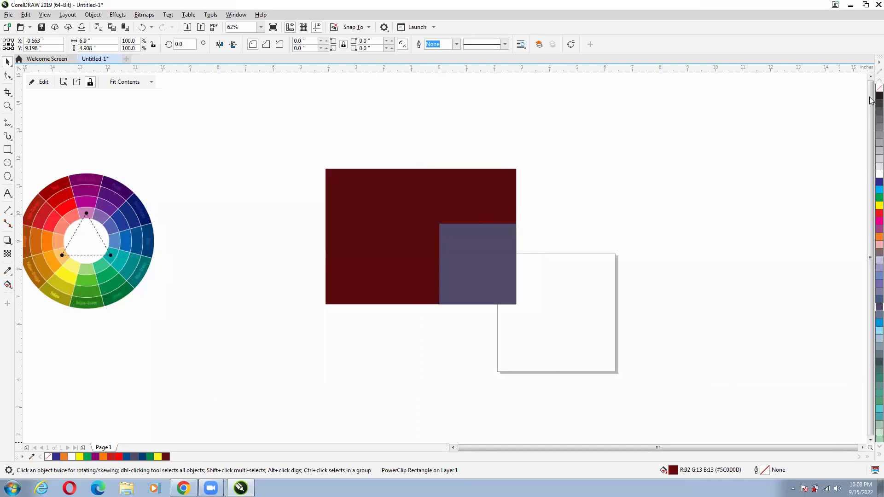
Try removing the dark red PowerClip rectangle's fill, undo the removal, and deselect the rectangle
click(436, 202)
scroll(517, 170, up, 2)
scroll(518, 169, up, 6)
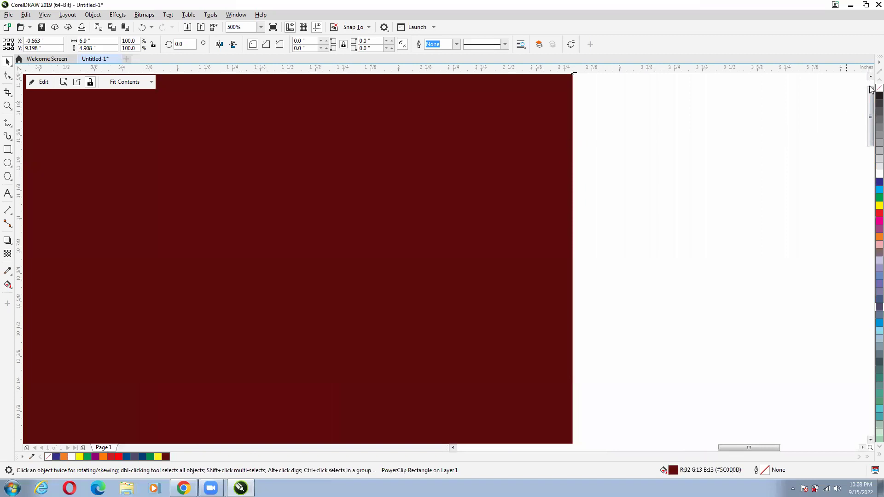
scroll(697, 178, down, 4)
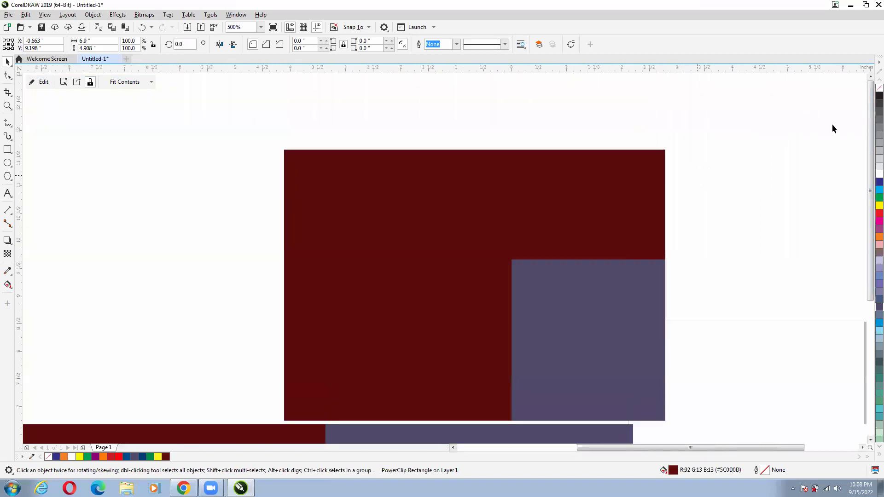
click(876, 88)
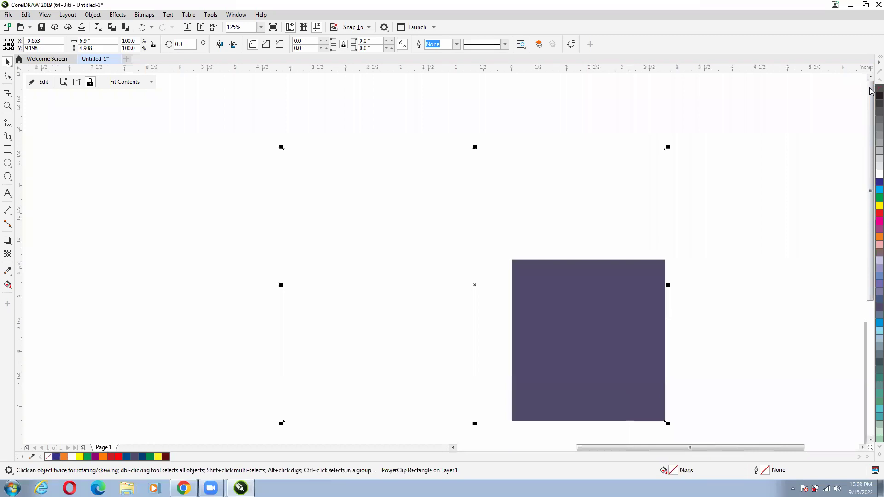
key(ctrl+z)
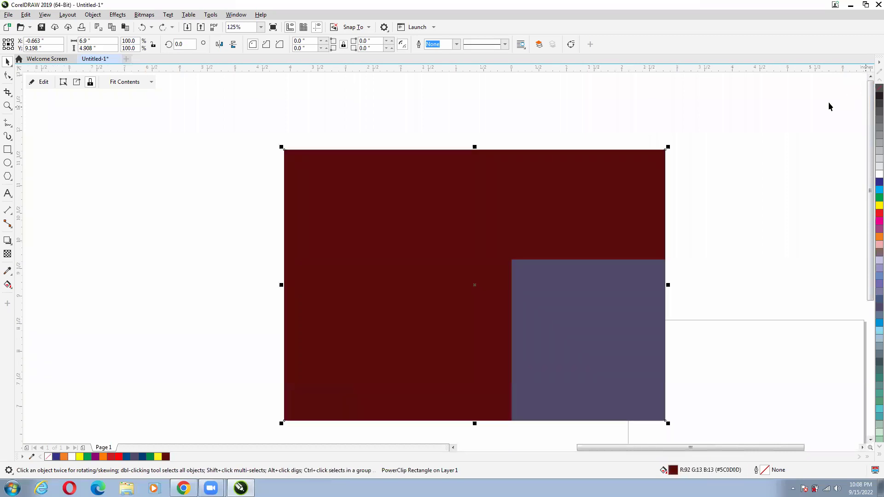
click(765, 133)
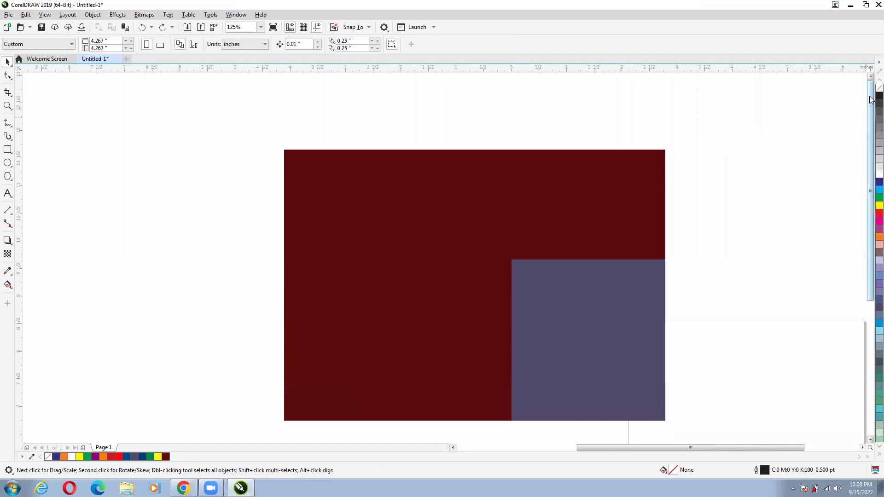
scroll(867, 203, down, 2)
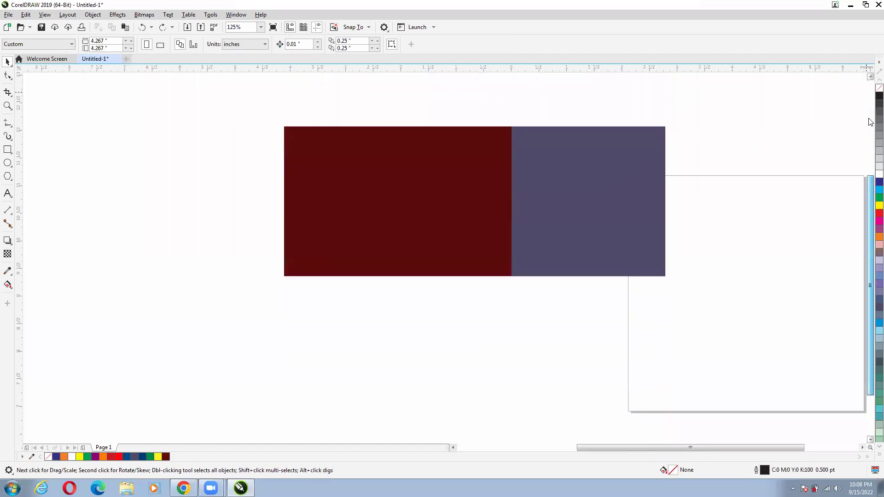
scroll(868, 203, up, 1)
mouse_move(748, 450)
mouse_down()
mouse_move(719, 449)
mouse_move(744, 447)
mouse_up()
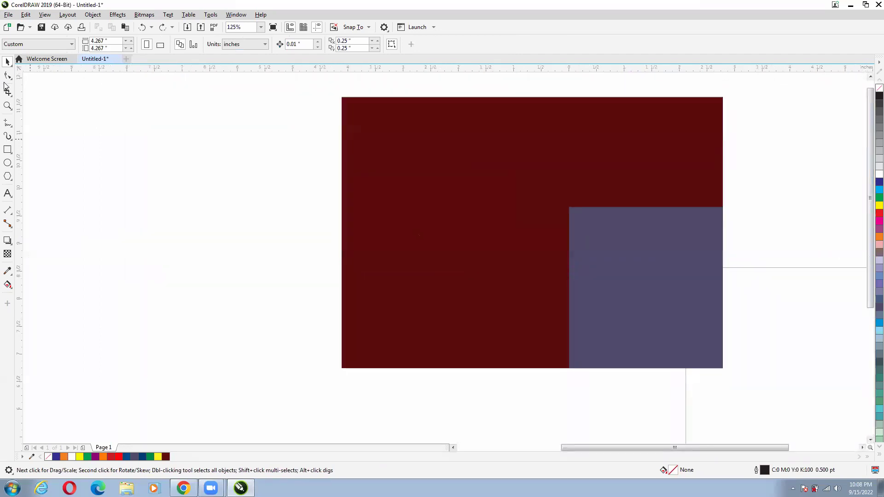
key(y)
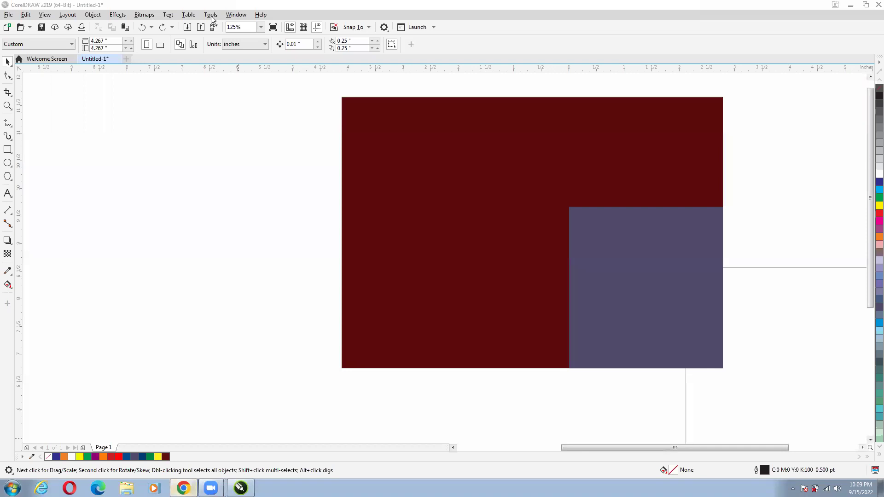
Switch to Chrome and read the newest conversation in the Meta Business inbox
key(alt+Tab)
click(97, 7)
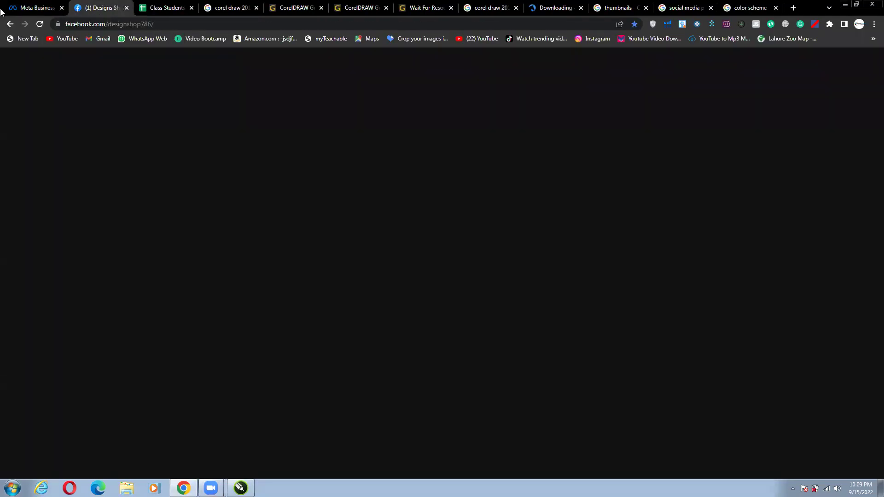
key(ctrl+shift+Tab)
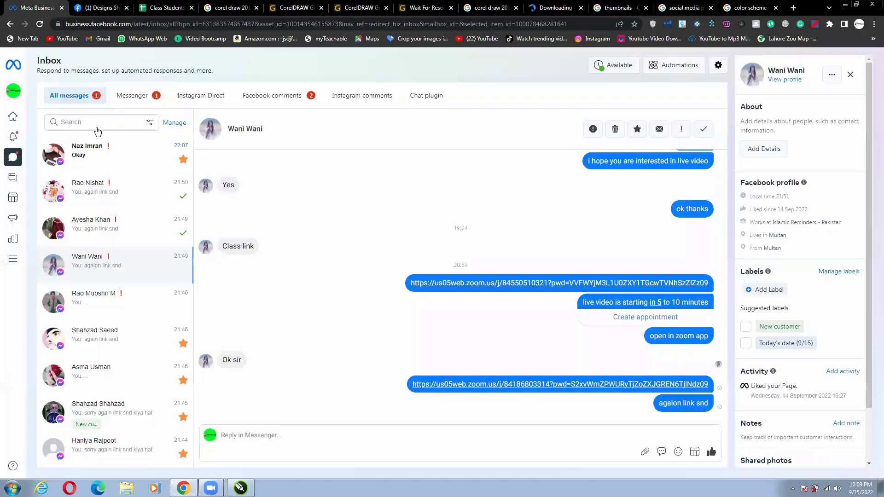
click(131, 154)
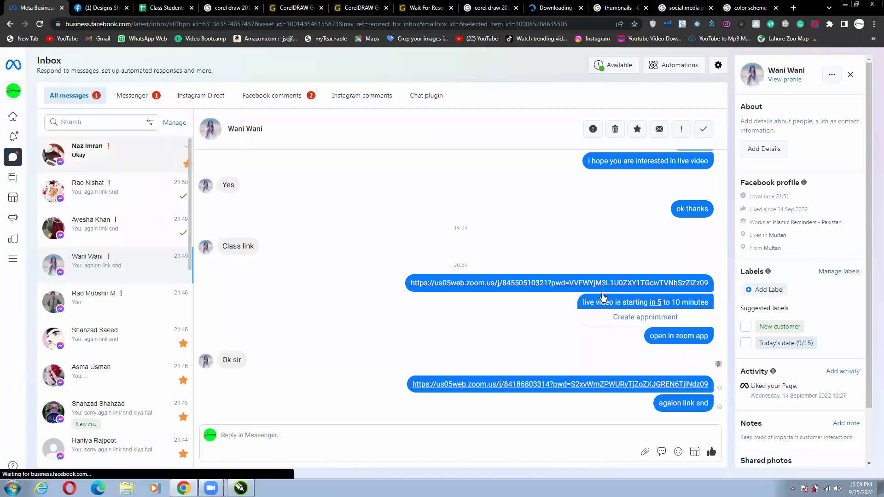
click(98, 162)
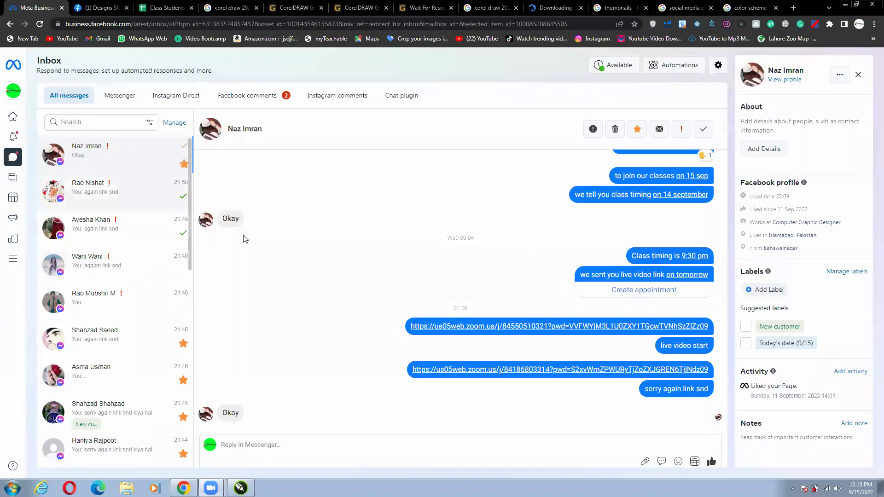
Check the notifications on the Designs Shop Facebook page, and switch back to CorelDRAW from the Meta Business inbox
click(97, 10)
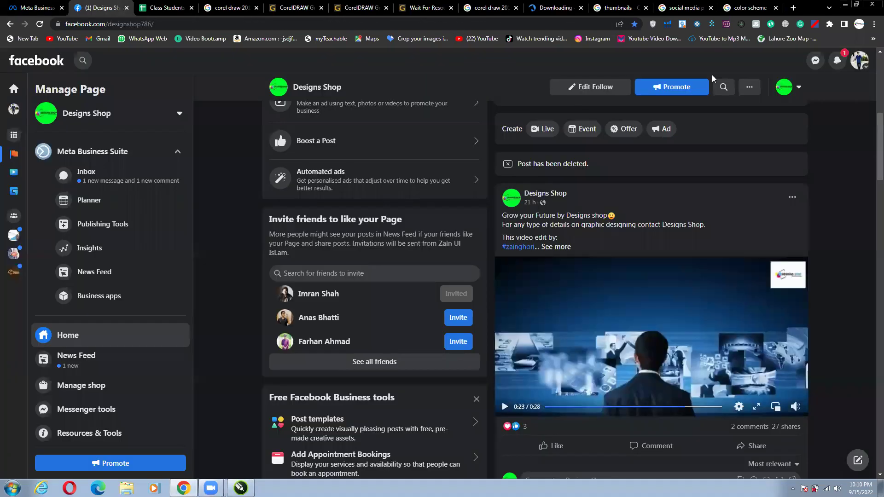
click(837, 64)
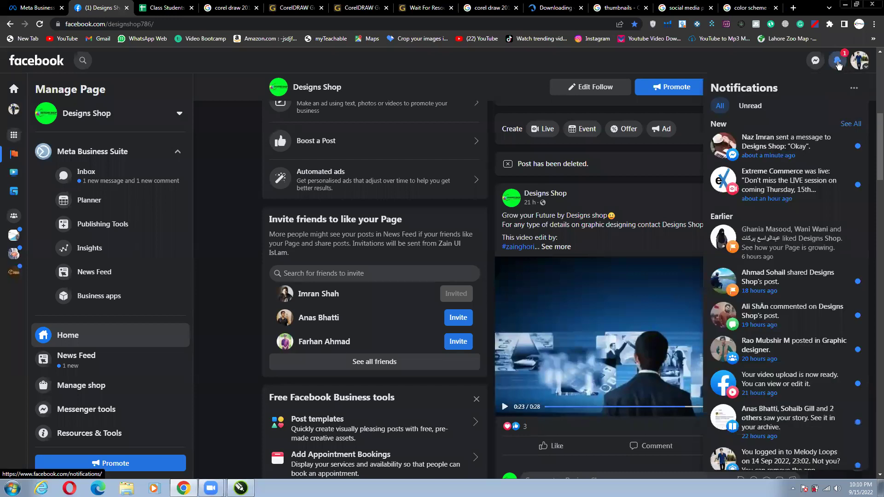
click(839, 64)
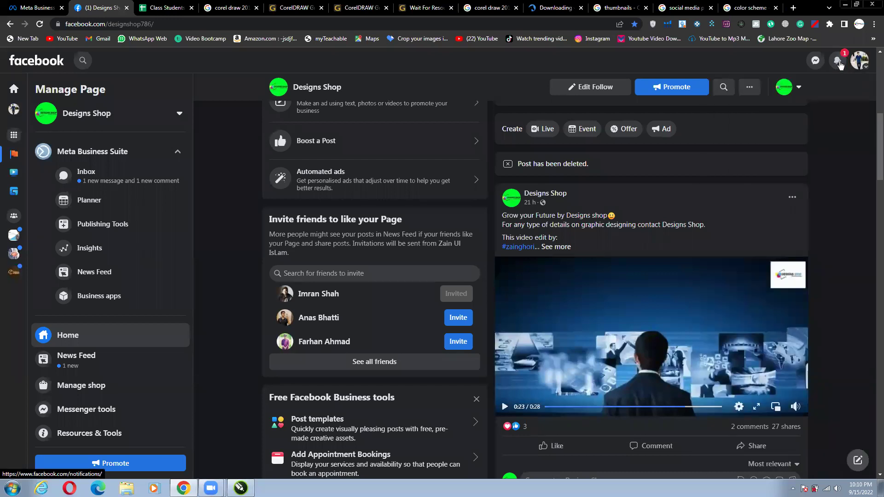
click(838, 64)
click(839, 65)
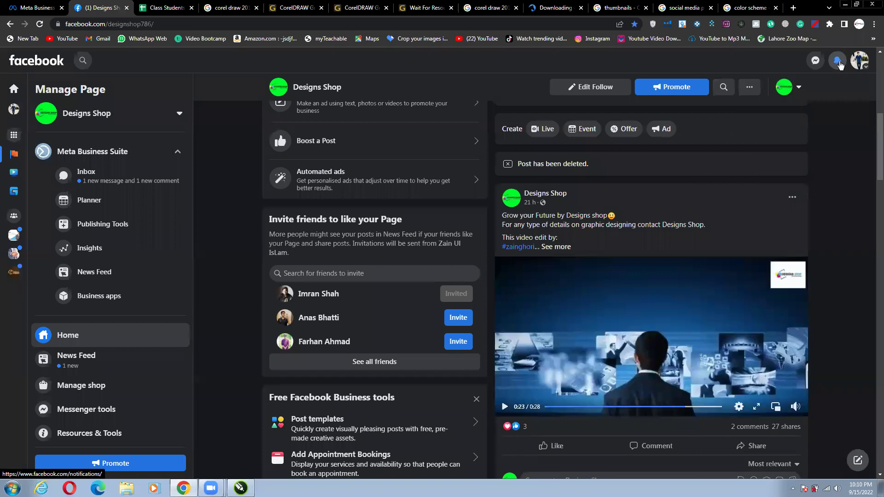
click(44, 9)
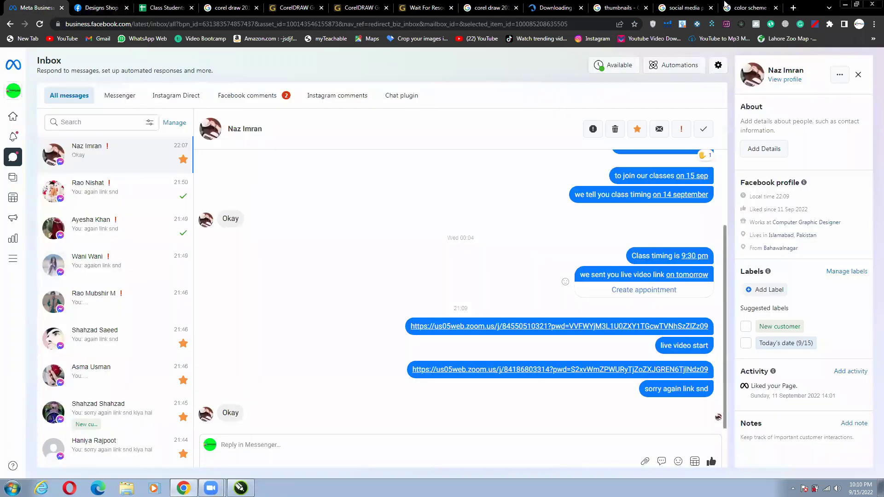
click(847, 5)
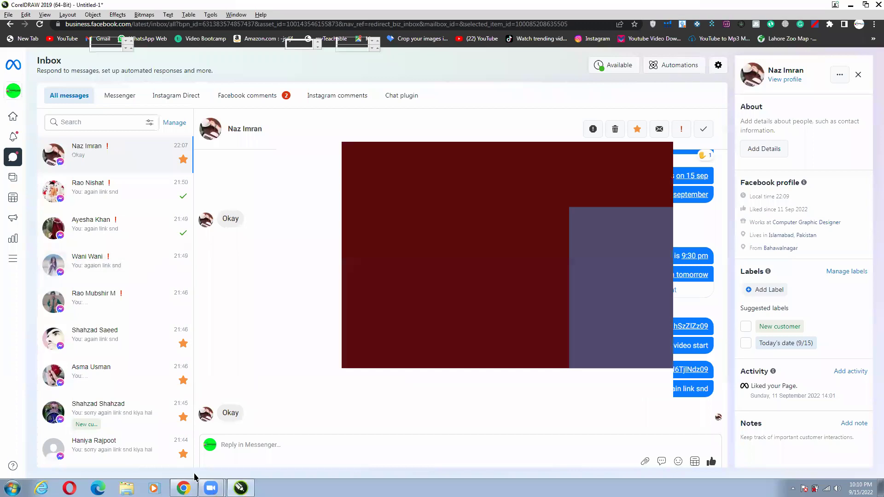
Move the dark red PowerClip rectangle away from the page to about X -3.46", Y 8.72", and deselect it
click(538, 194)
drag(399, 213, 244, 241)
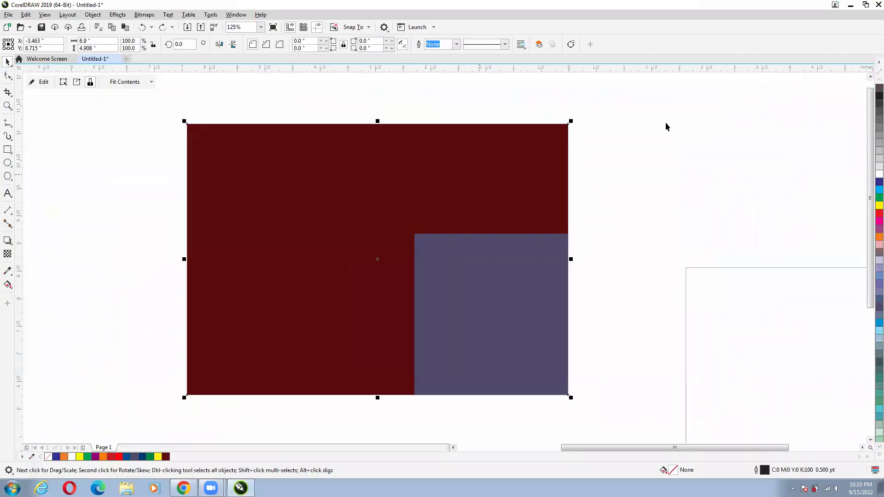
key(Escape)
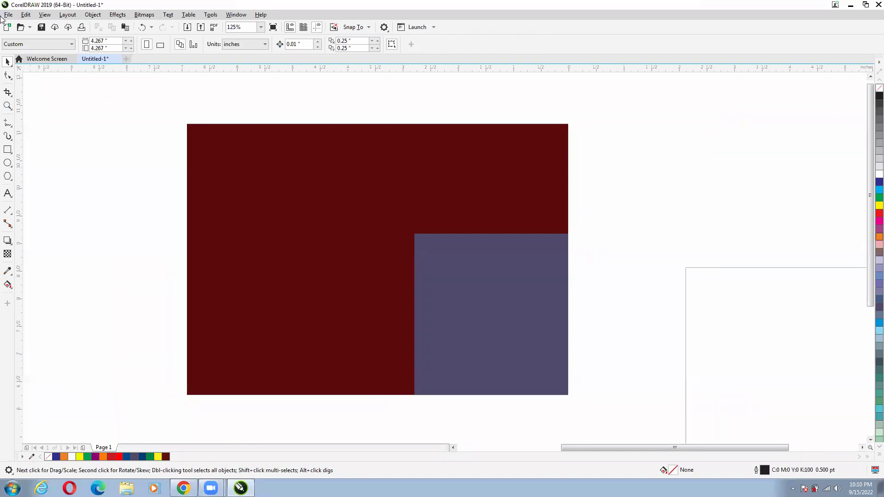
Select the PowerClip rectangle, try red and green fills from the document palette, and apply the orange fill
key(alt+w)
key(Tab)
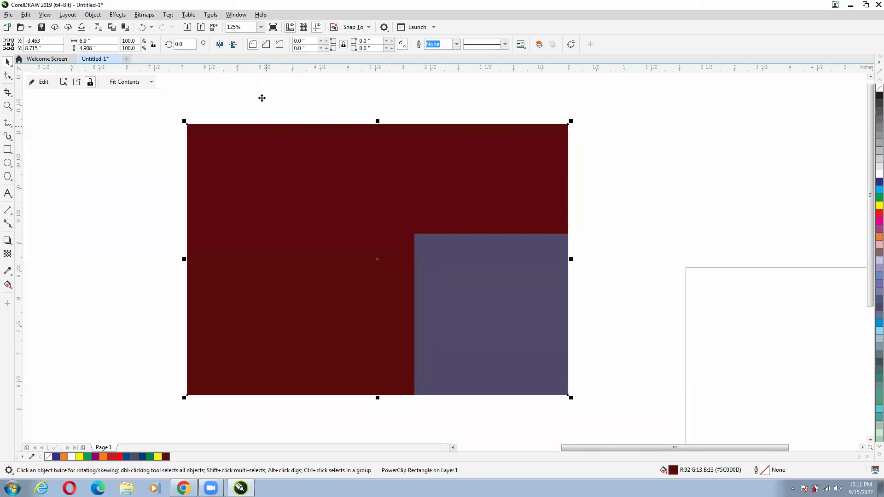
click(119, 457)
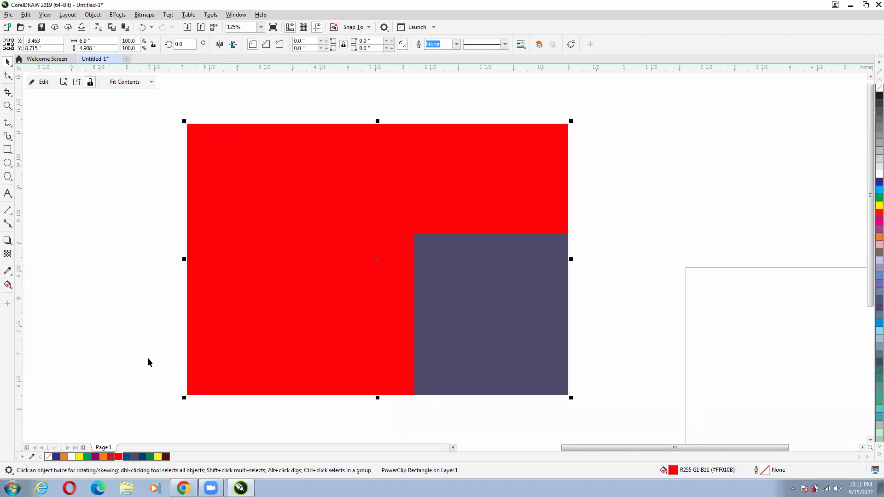
click(87, 456)
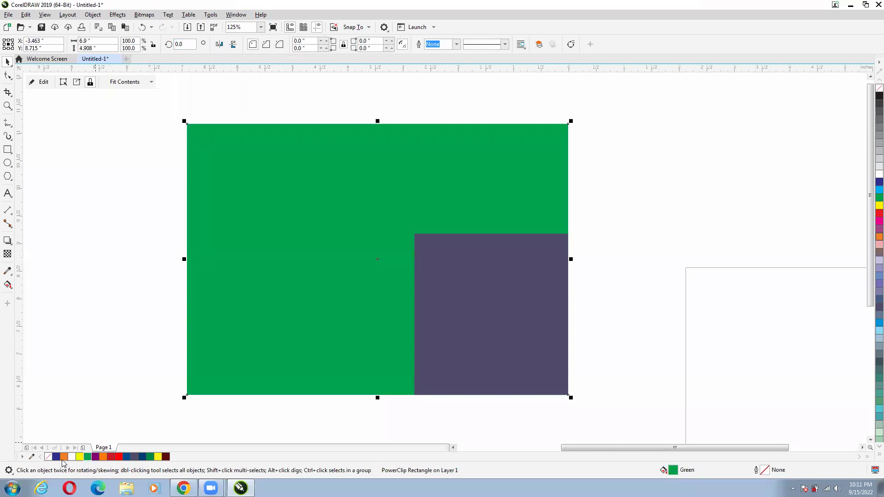
click(64, 456)
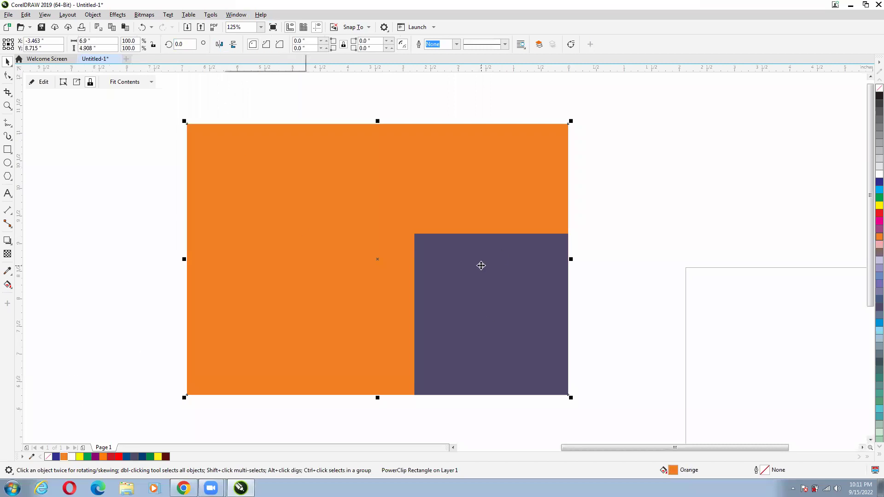
Mirror the orange PowerClip rectangle horizontally and vertically, repeat both flips to restore its orientation, and deselect it
click(217, 45)
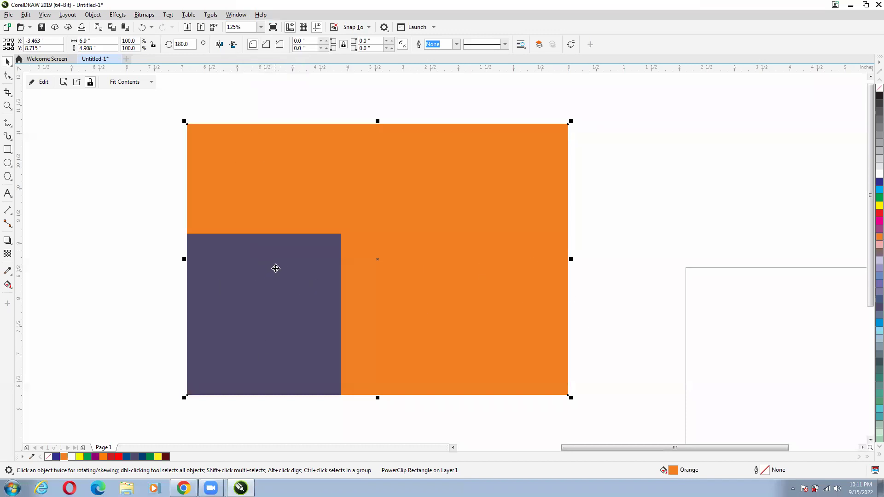
click(233, 46)
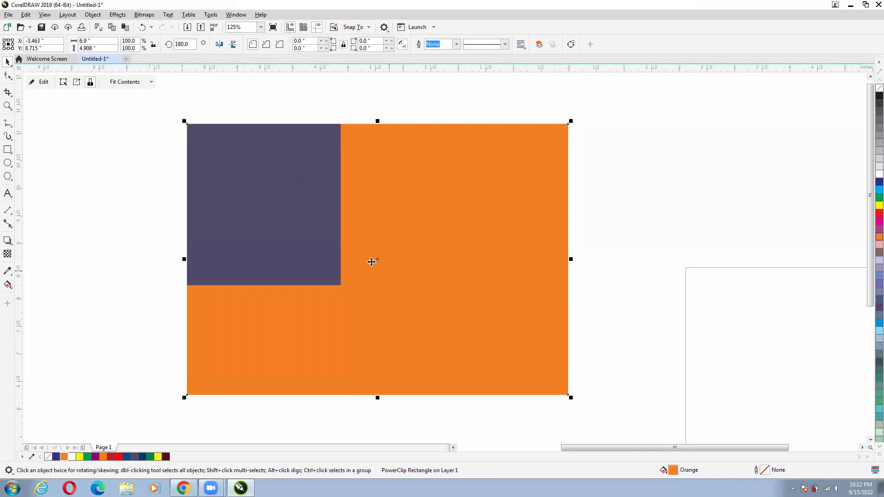
click(219, 45)
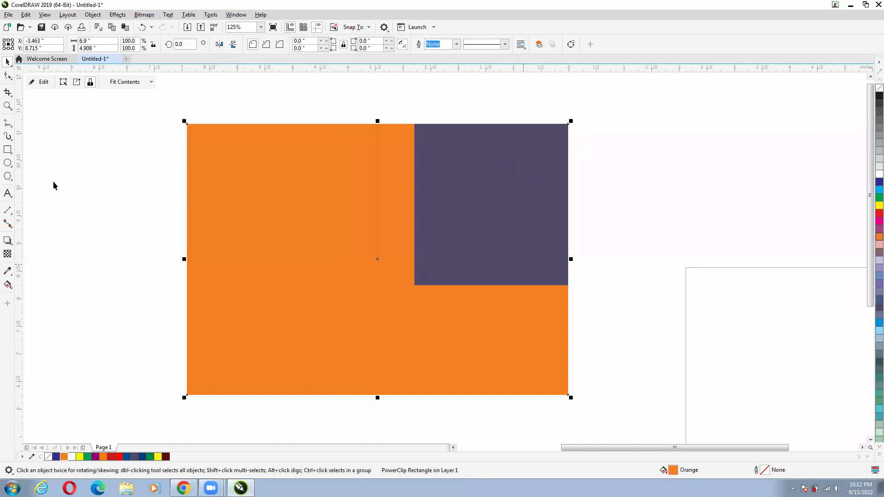
click(233, 44)
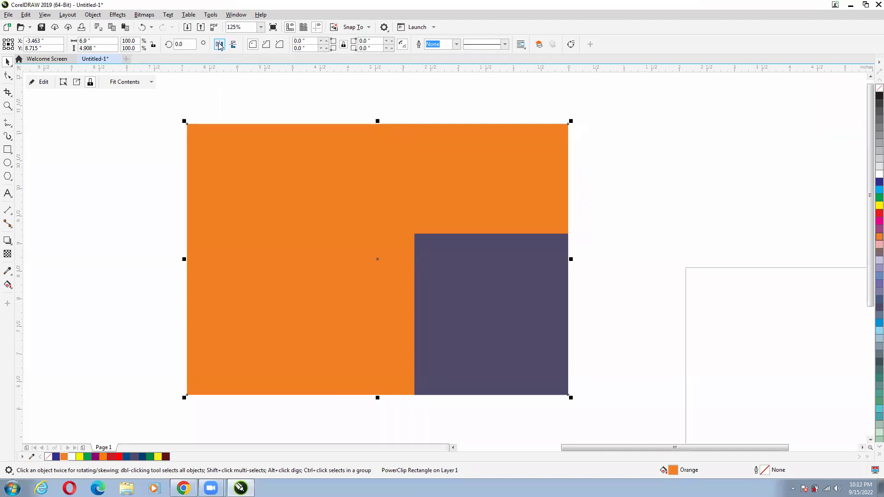
click(622, 117)
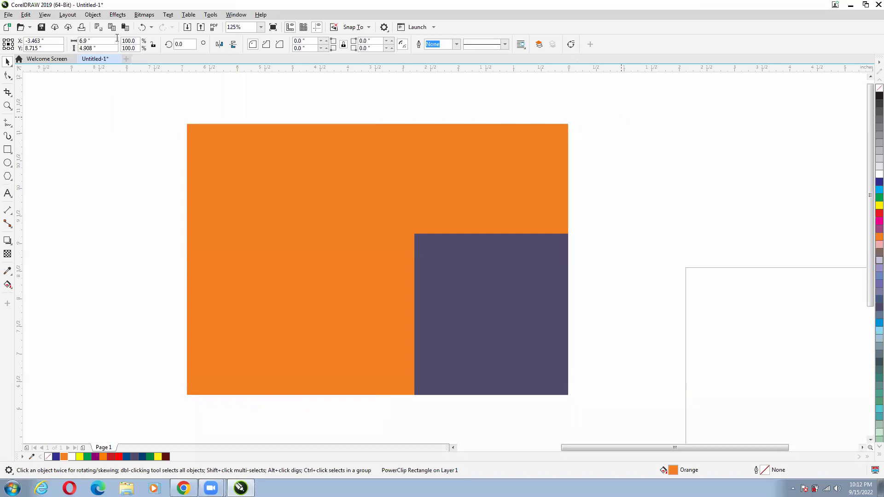
key(Escape)
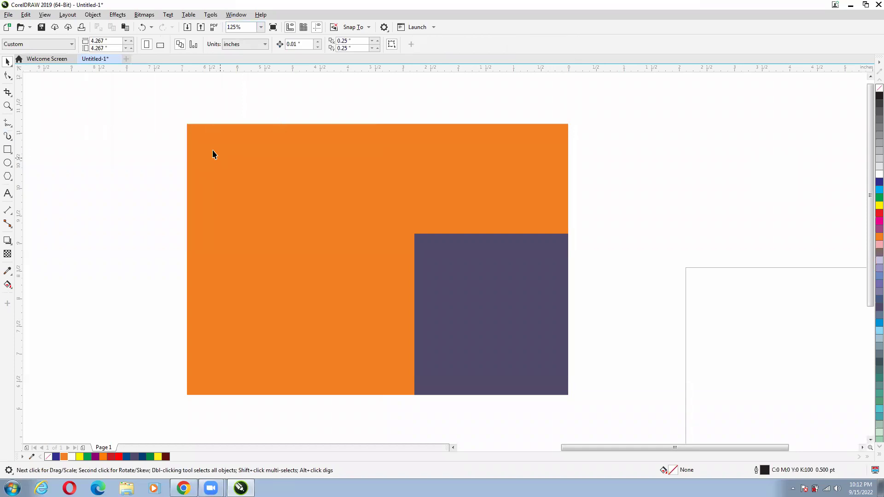
Round all corners of the orange PowerClip rectangle with the Shape tool to a radius of about 1.65 inches
click(251, 140)
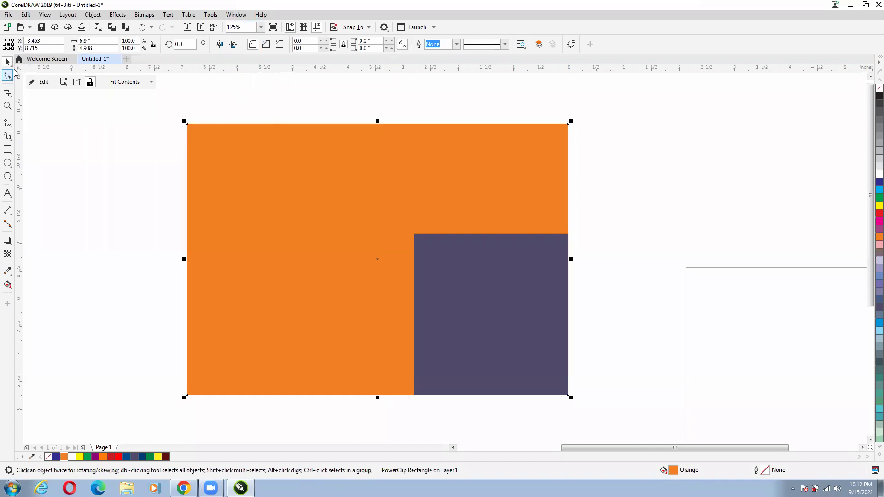
click(8, 76)
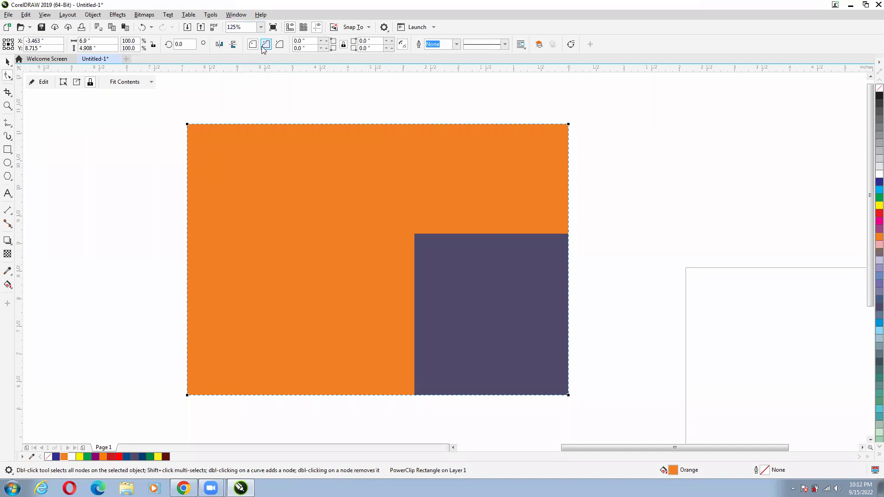
drag(187, 124, 186, 209)
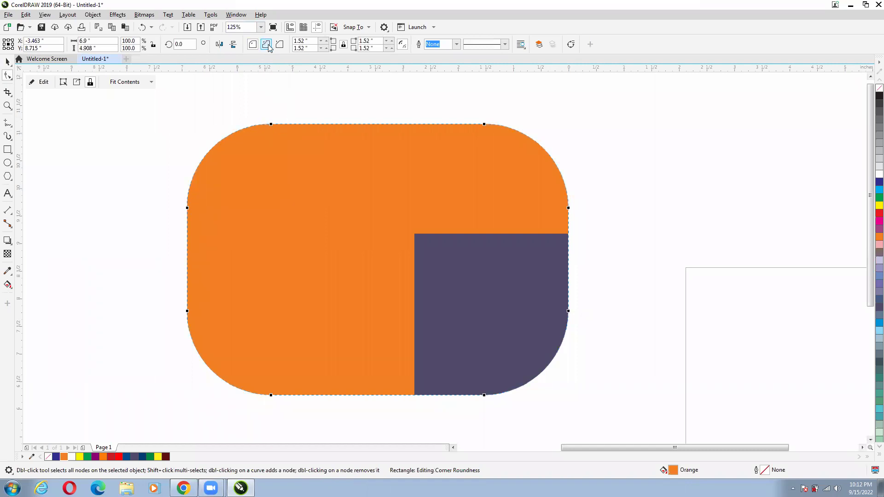
click(257, 95)
drag(270, 122, 278, 124)
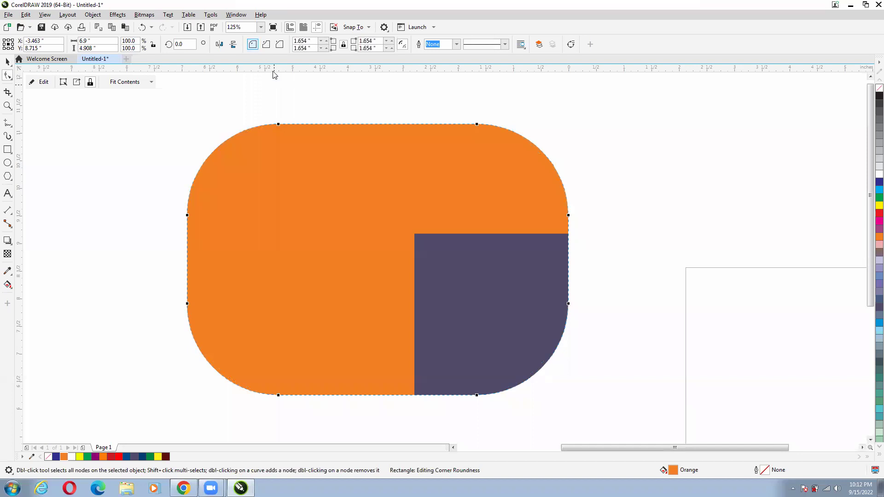
Switch the rectangle's corners through scalloped, chamfered, round and scalloped styles, finish with chamfered corners, and reactivate the Shape tool
click(266, 44)
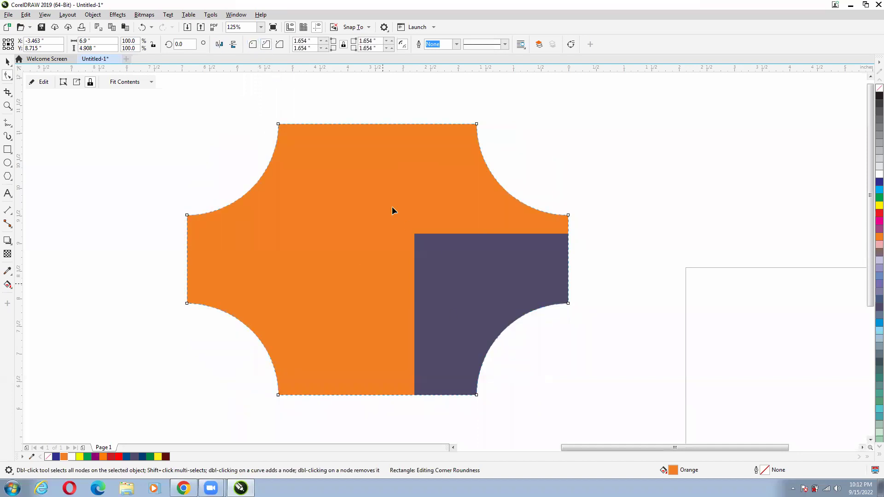
click(280, 45)
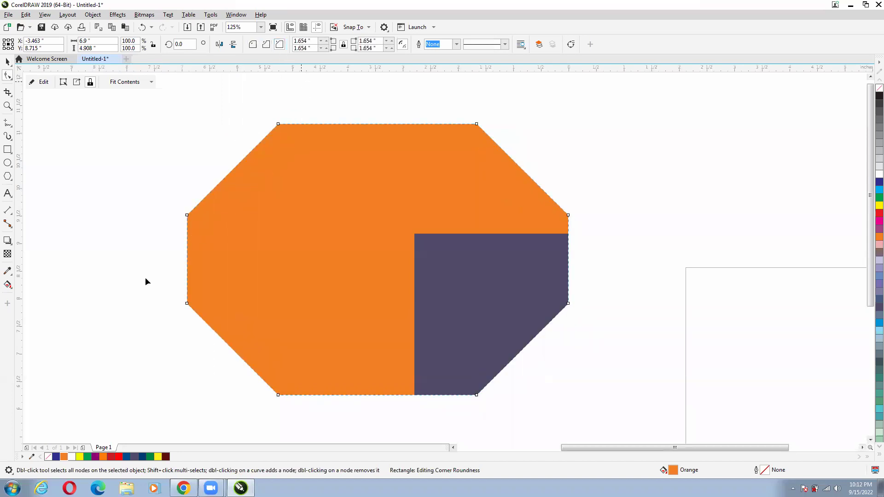
click(253, 45)
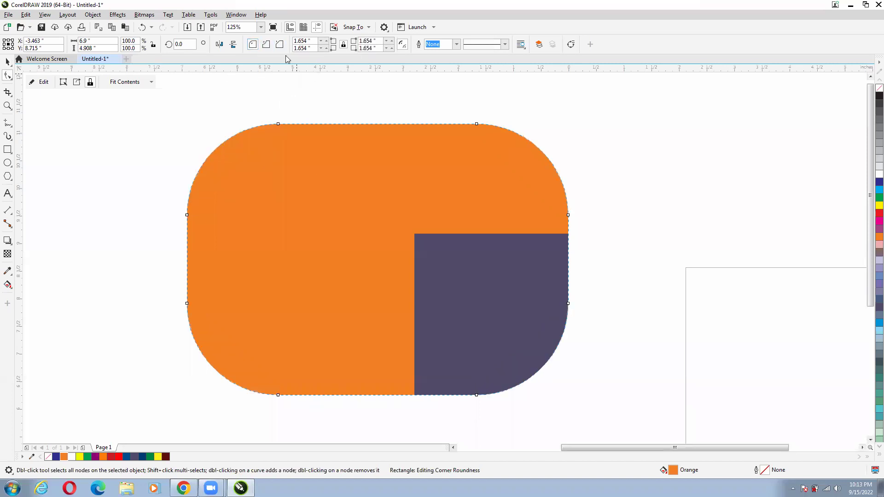
click(266, 45)
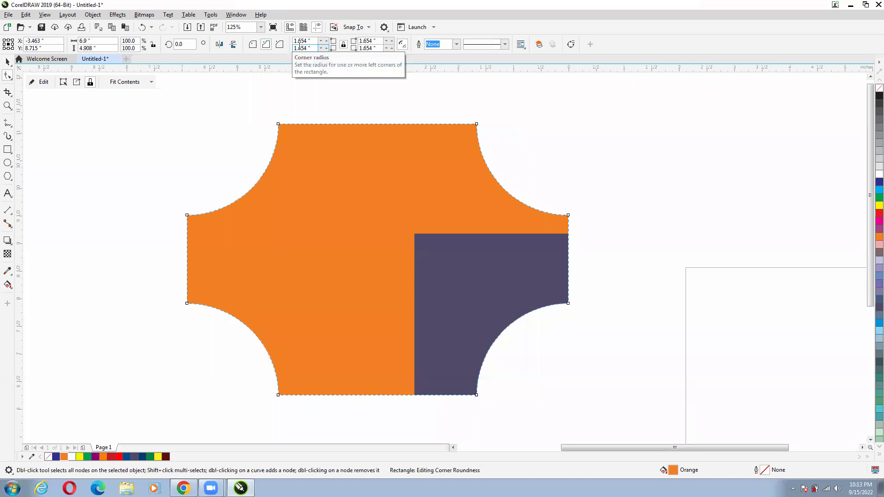
click(279, 45)
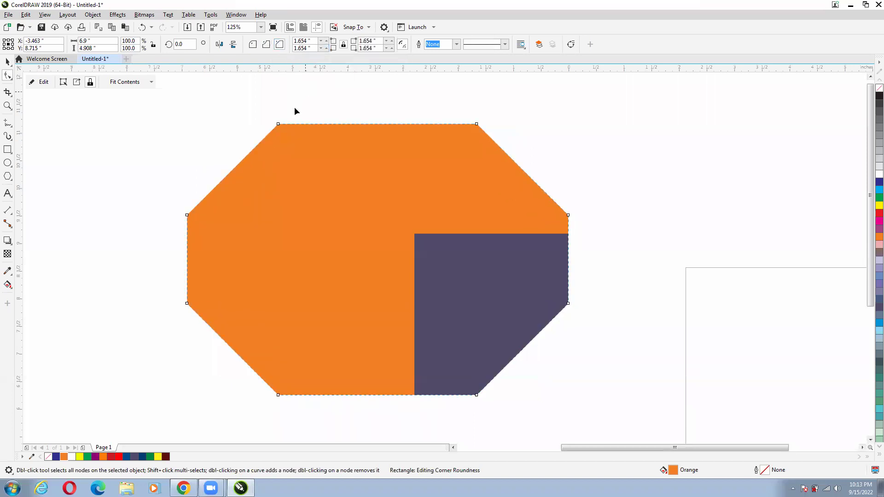
click(7, 64)
click(7, 74)
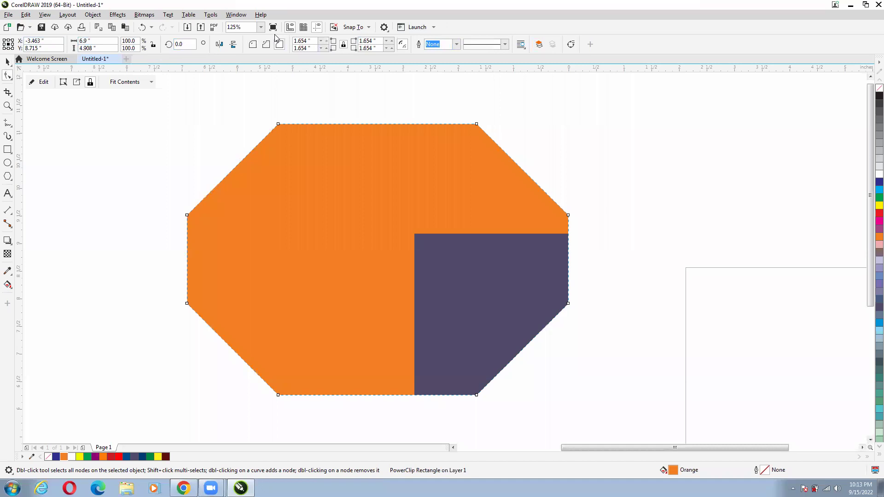
Undo the last two corner-style changes on the PowerClip rectangle and redo both of them
click(144, 25)
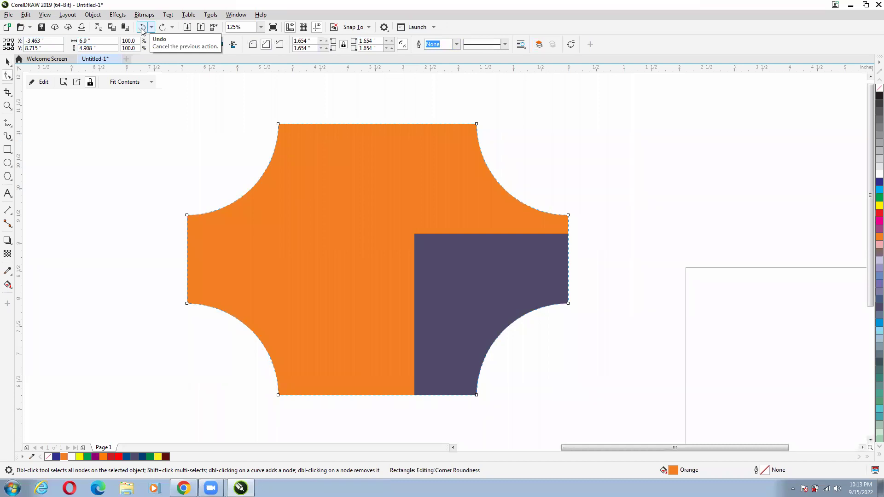
click(142, 27)
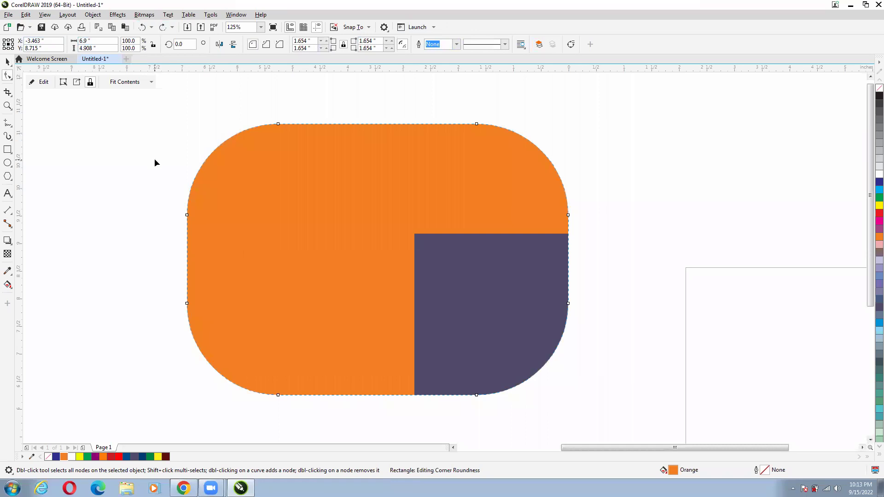
click(164, 27)
click(164, 26)
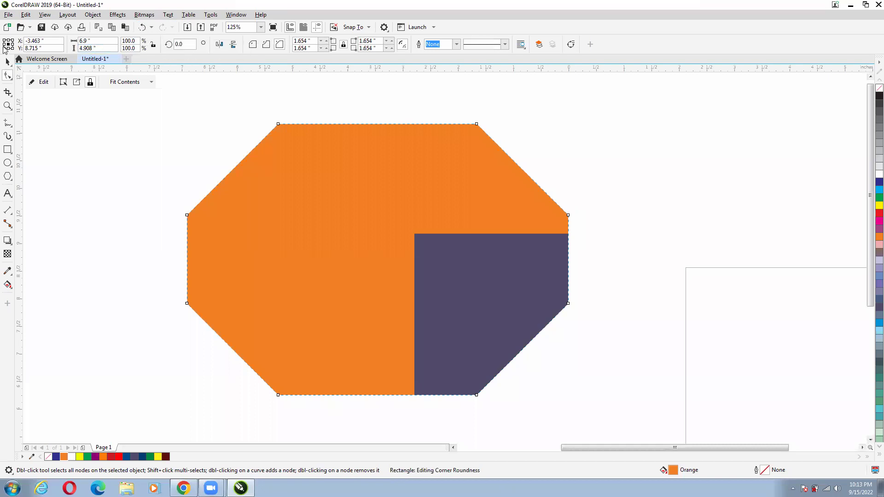
Return to the Pick tool and delete the orange chamfered PowerClip rectangle
key(space)
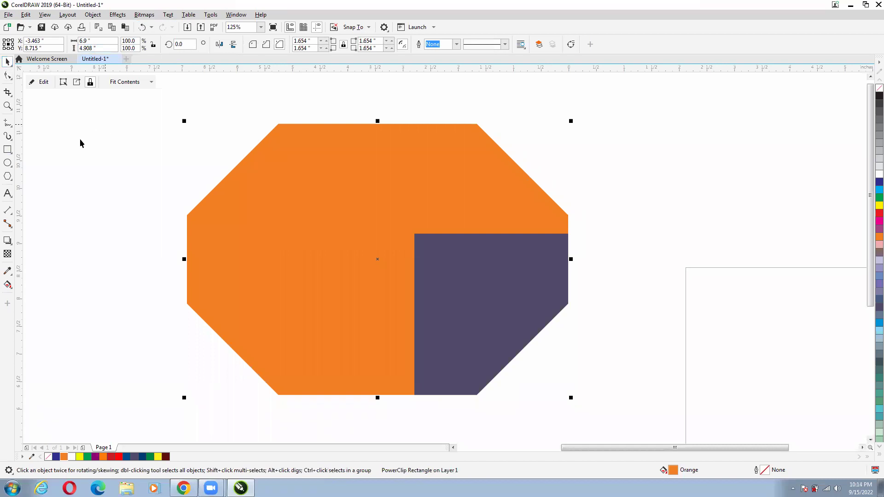
click(100, 119)
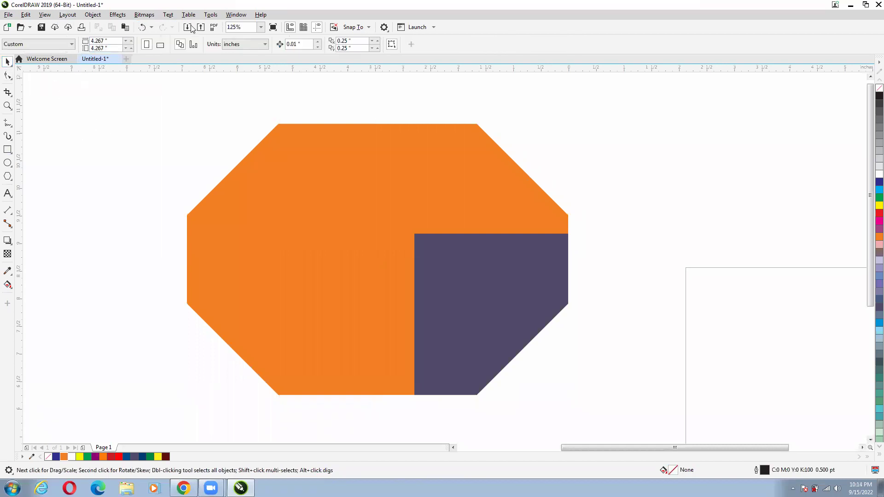
click(334, 133)
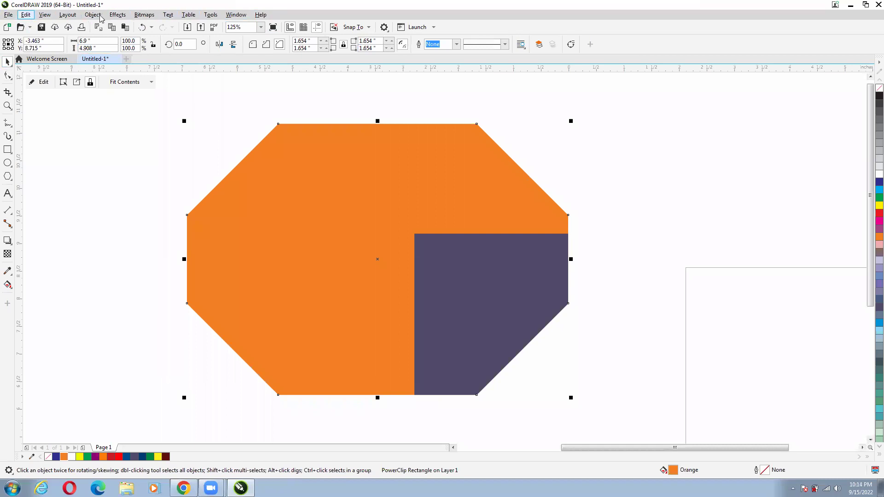
click(107, 145)
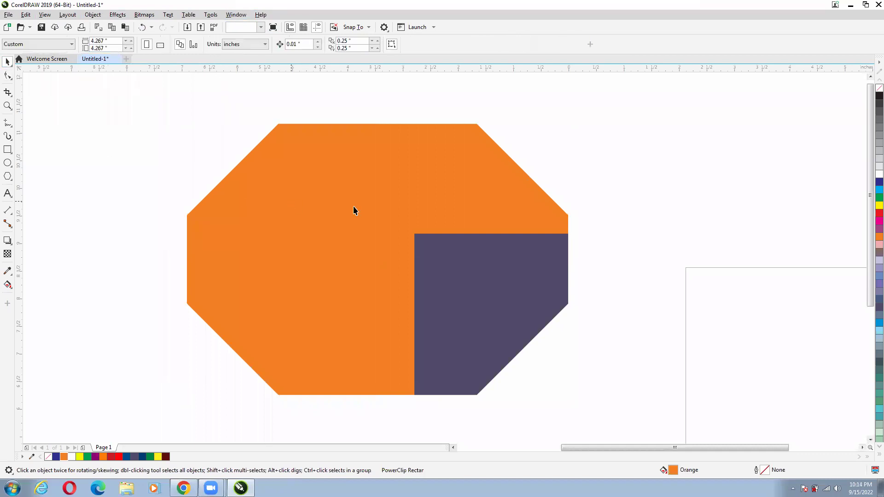
click(355, 192)
key(Delete)
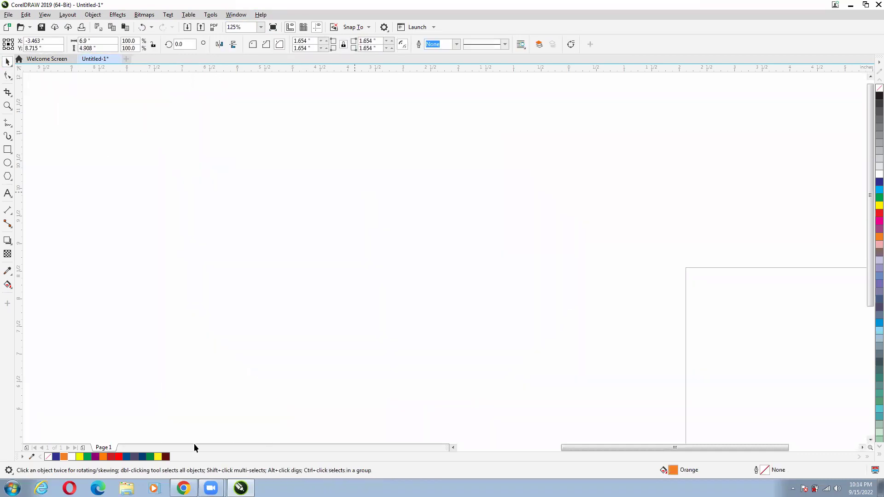
Switch to Chrome, browse the Google image results for social media posts as design examples, and return to CorelDRAW
click(200, 462)
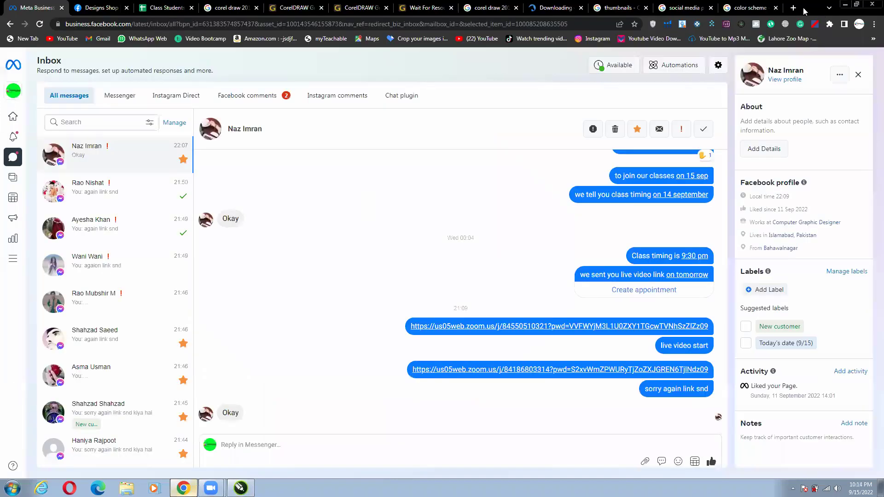
click(709, 12)
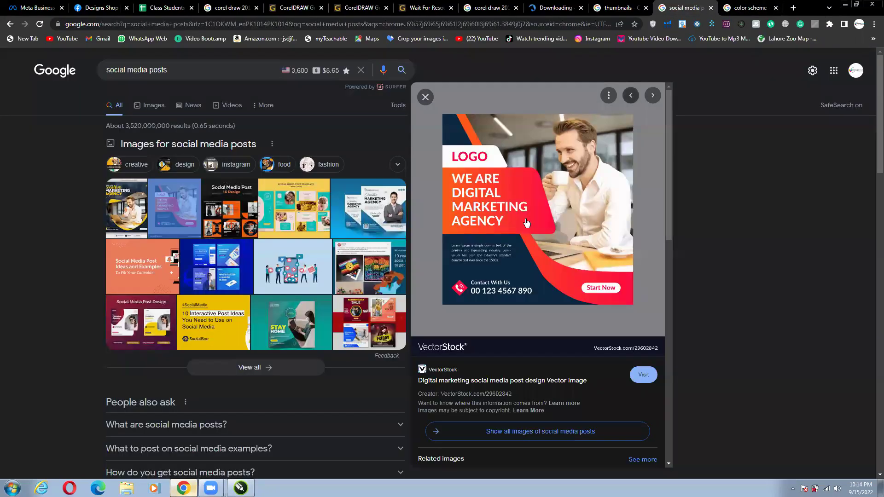
scroll(522, 223, down, 10)
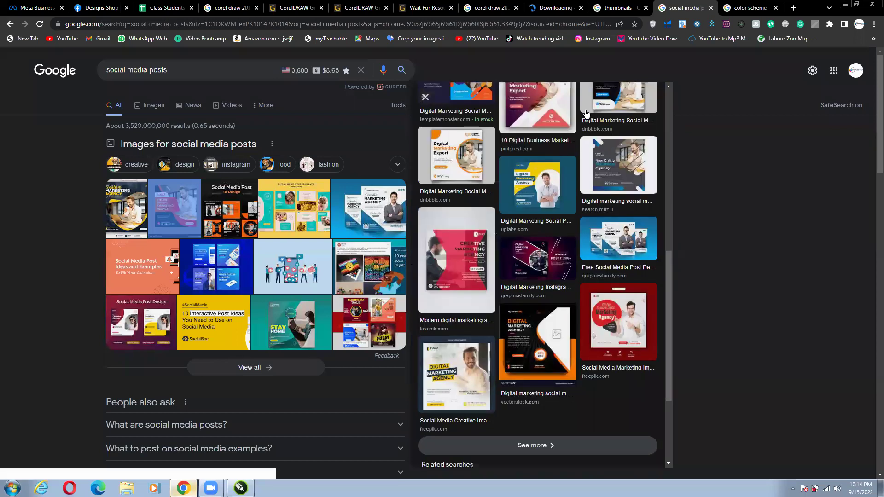
scroll(586, 132, up, 3)
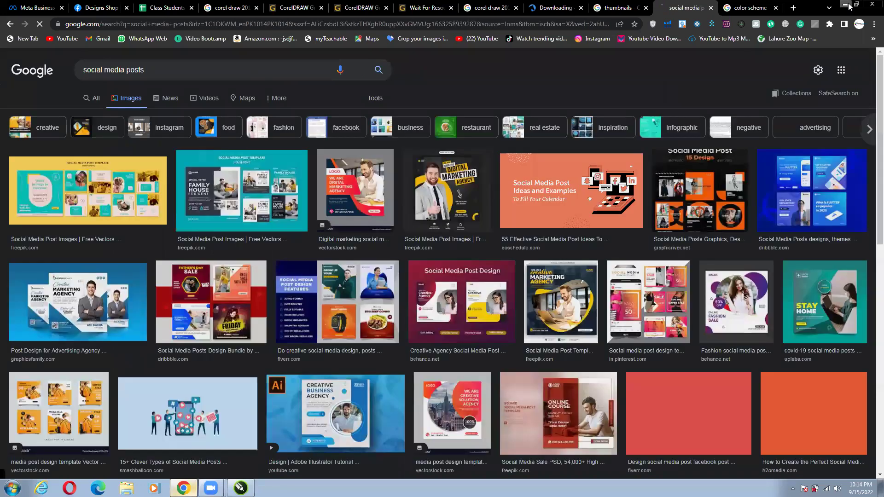
click(849, 5)
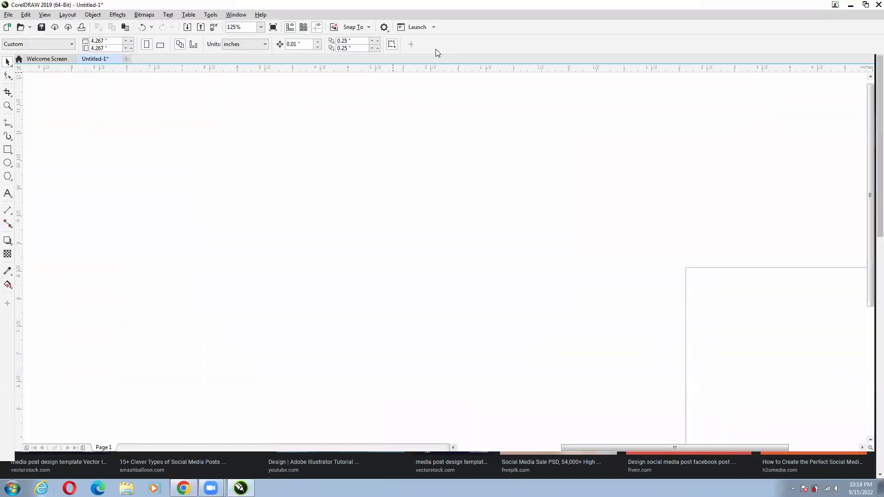
Draw a rectangle about 4.425 × 4.5 inches over the square page, starting at the page's upper-left corner
click(8, 149)
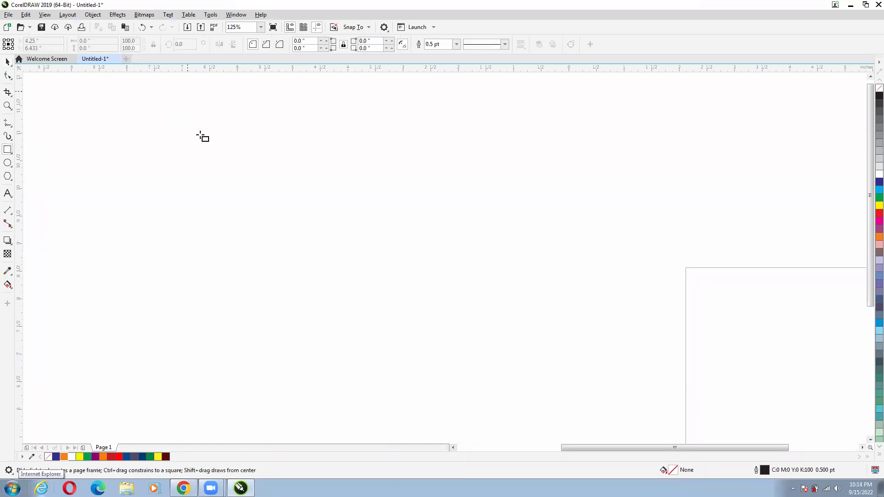
scroll(211, 146, down, 2)
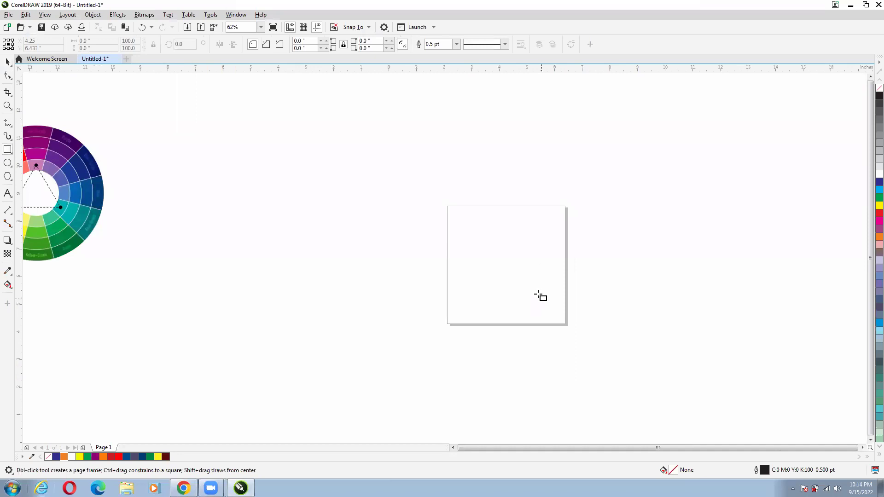
scroll(539, 296, up, 2)
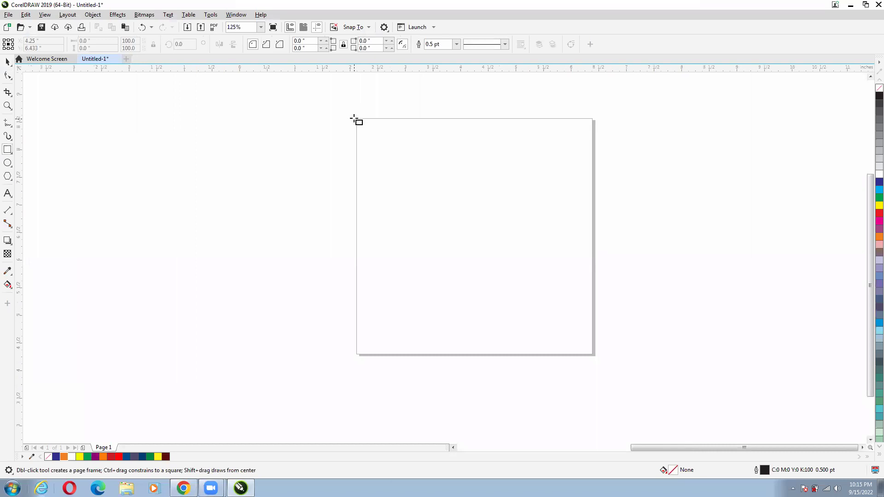
drag(357, 119, 601, 367)
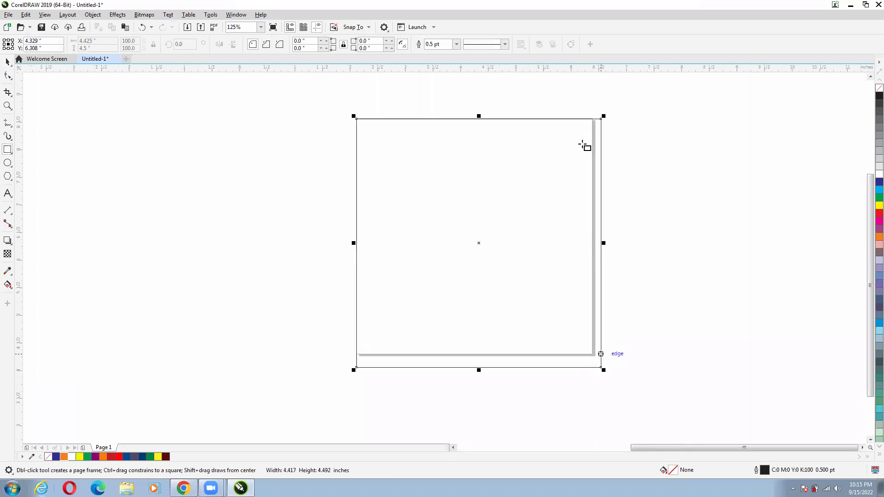
Adjust the rectangle's upper-left corner against the page corner with the Pick tool, giving a size of about 4.424 × 4.499 inches
scroll(347, 122, up, 3)
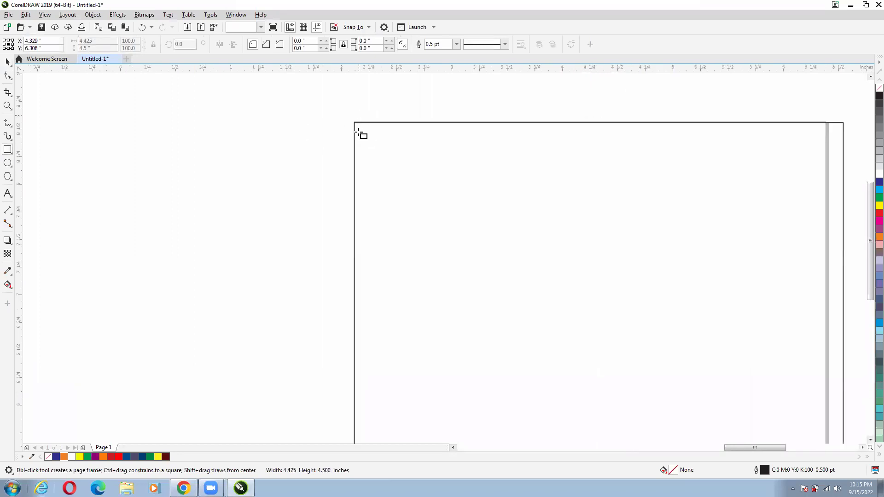
scroll(341, 103, up, 2)
click(8, 61)
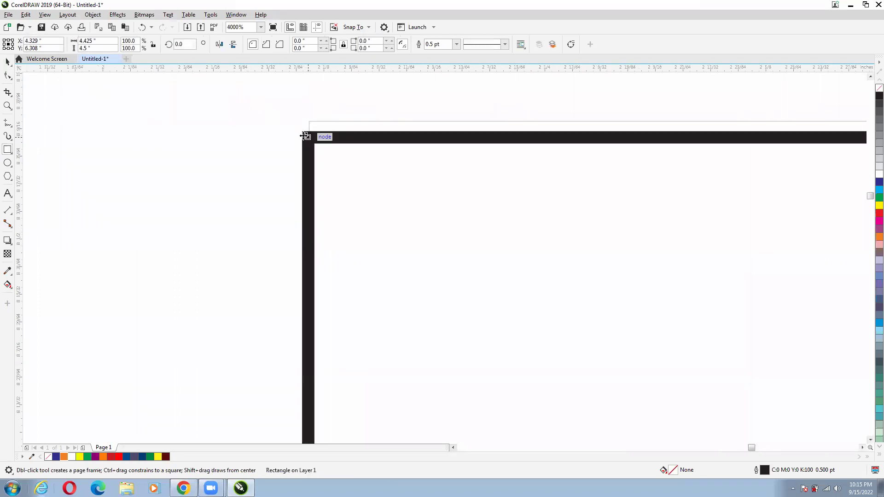
drag(306, 136, 482, 292)
drag(406, 257, 205, 162)
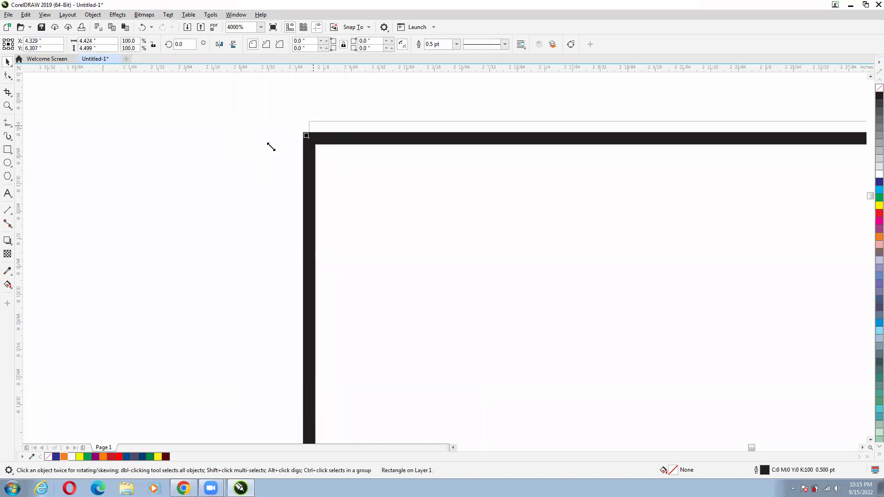
Scale the rectangle down from its lower-right corner to about 4.193 × 4.264 inches, bringing its lower edge to the page border
scroll(253, 144, down, 5)
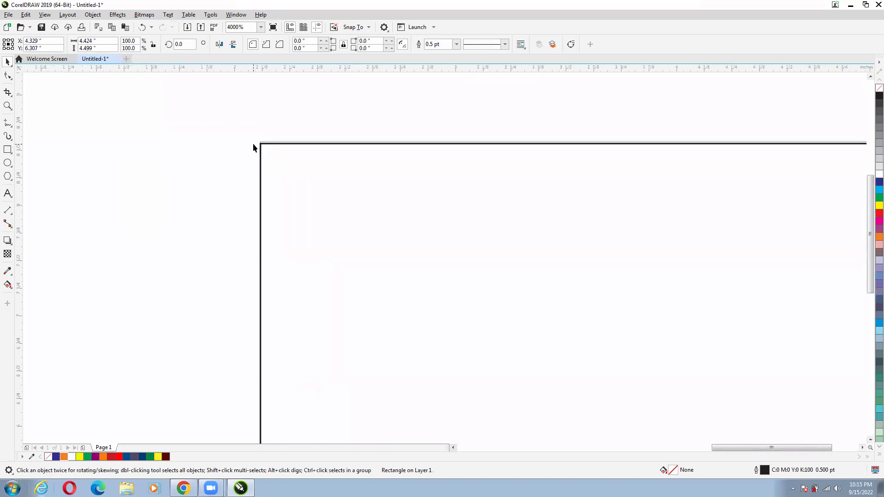
scroll(253, 147, down, 8)
scroll(371, 253, up, 1)
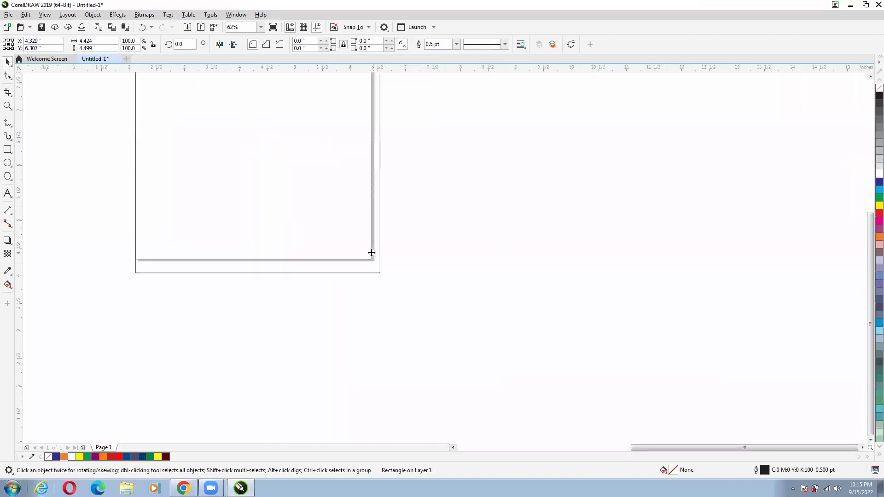
scroll(371, 253, up, 4)
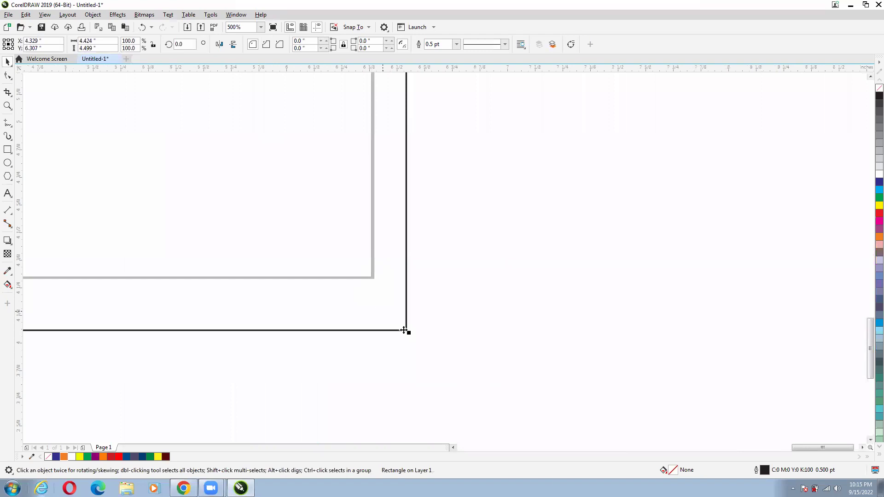
drag(406, 331, 378, 281)
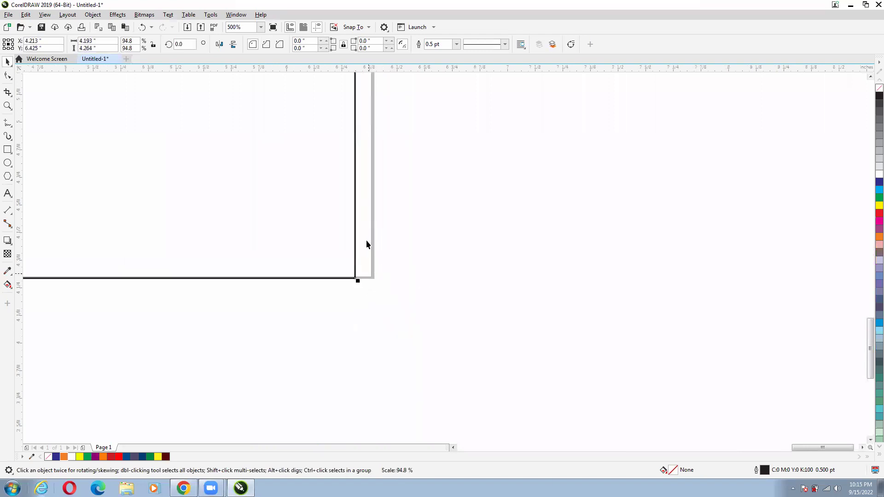
Fine-tune the rectangle's scale from its lower-right corner to about 4.198 × 4.269 inches to fit the page's right edge
scroll(498, 369, down, 2)
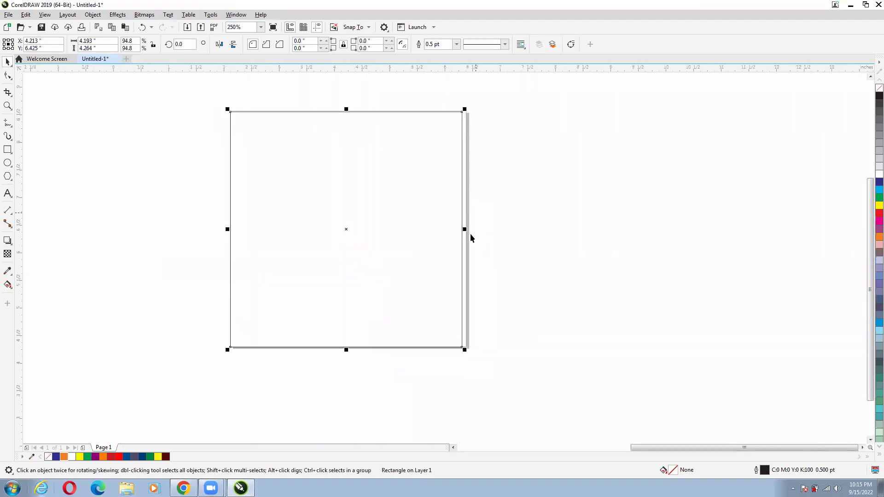
scroll(465, 230, up, 3)
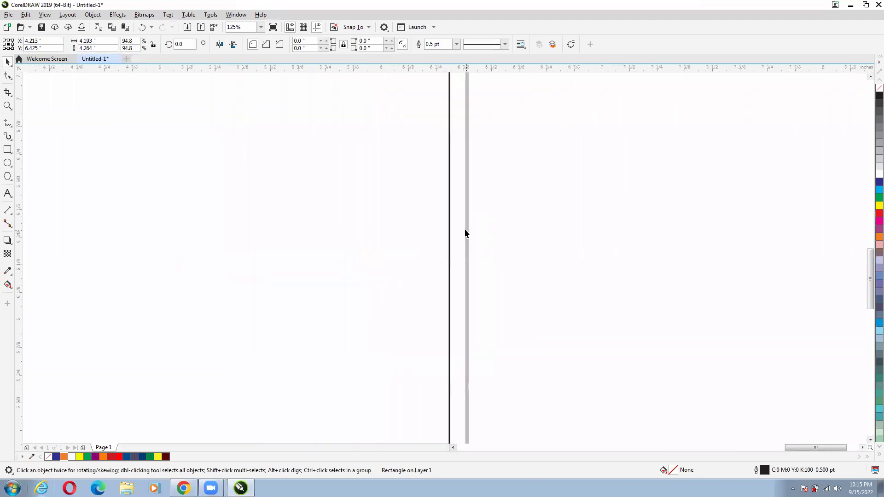
scroll(464, 229, down, 3)
mouse_move(463, 349)
mouse_down()
mouse_move(510, 390)
mouse_move(463, 349)
mouse_up()
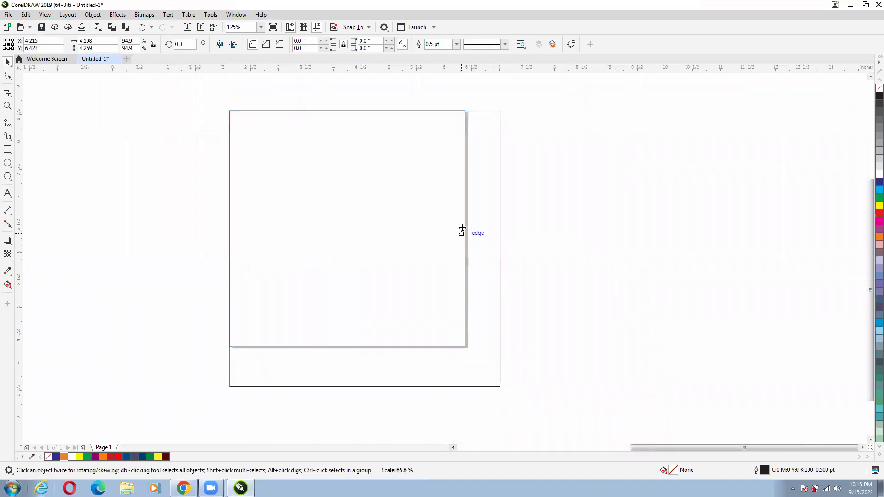